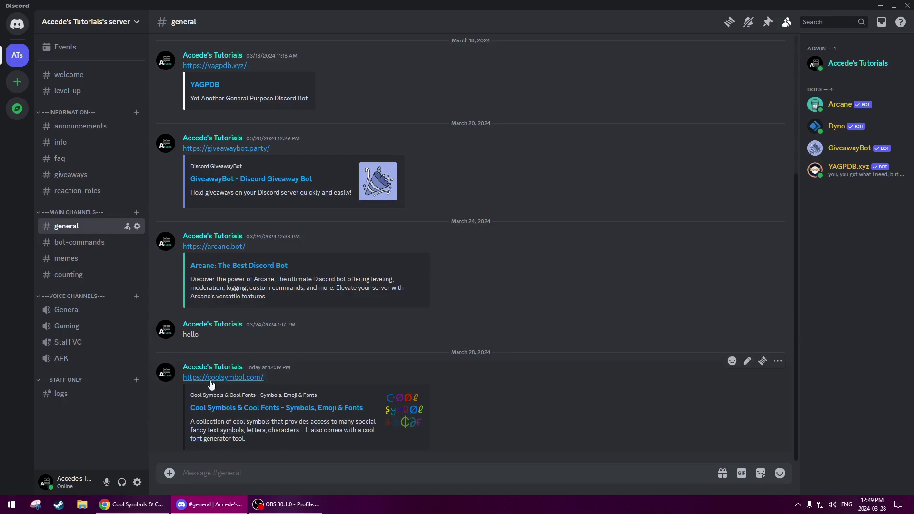
Switch from Discord's #general channel to the coolsymbol.com symbols page in Chrome
click(131, 504)
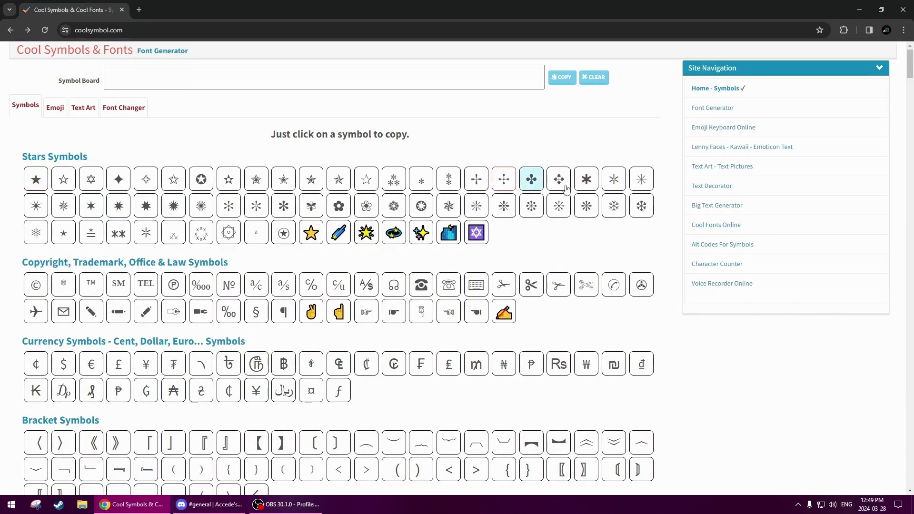
Browse the coolsymbol.com symbol sections without copying, then return to Discord's #general channel
mouse_move(33, 186)
scroll(666, 238, down, 15)
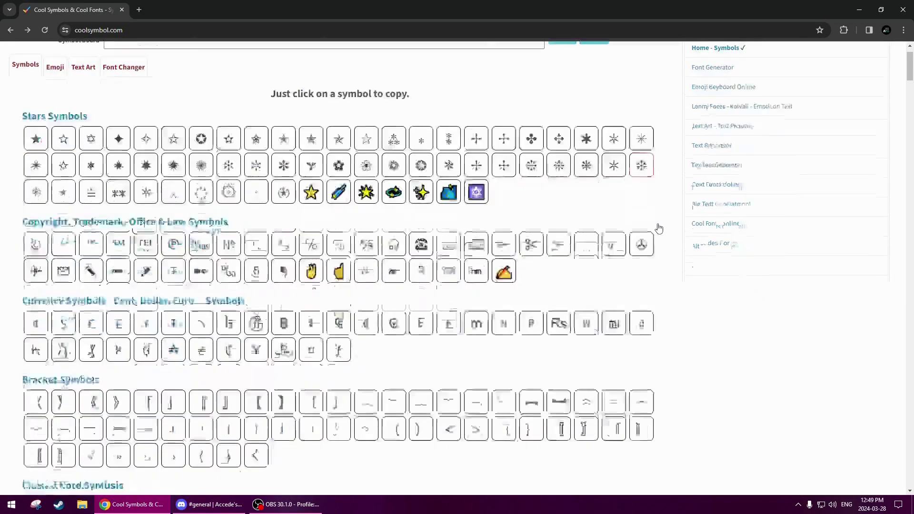
scroll(681, 241, down, 20)
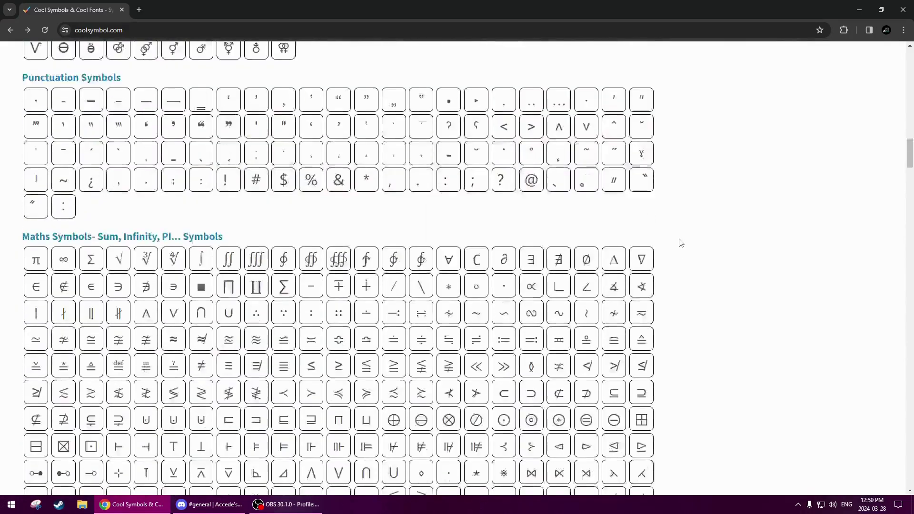
scroll(683, 234, down, 17)
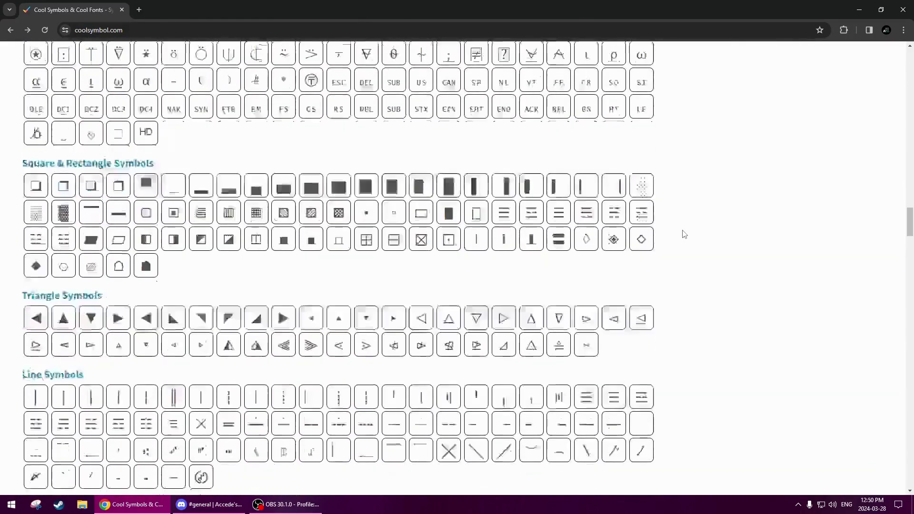
scroll(684, 234, down, 8)
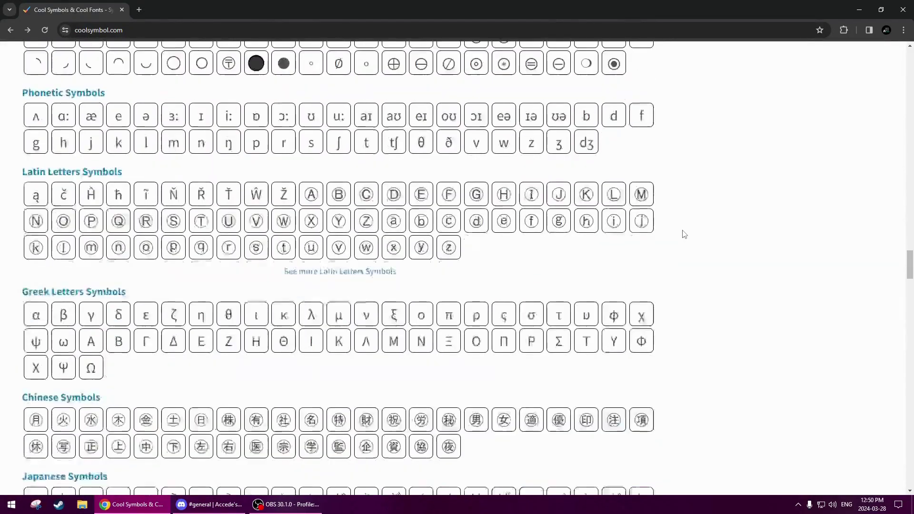
scroll(687, 230, up, 9)
scroll(686, 230, up, 6)
scroll(685, 231, down, 5)
scroll(678, 231, up, 18)
scroll(679, 231, up, 20)
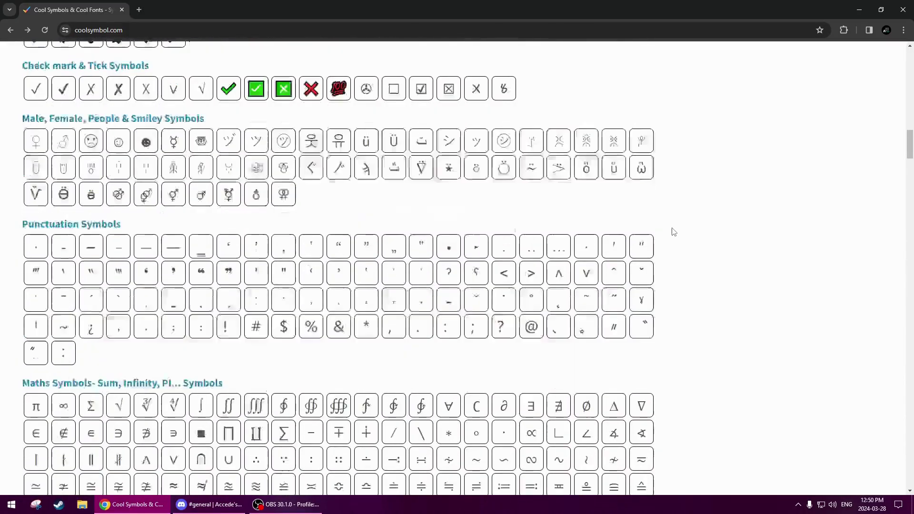
scroll(676, 231, up, 7)
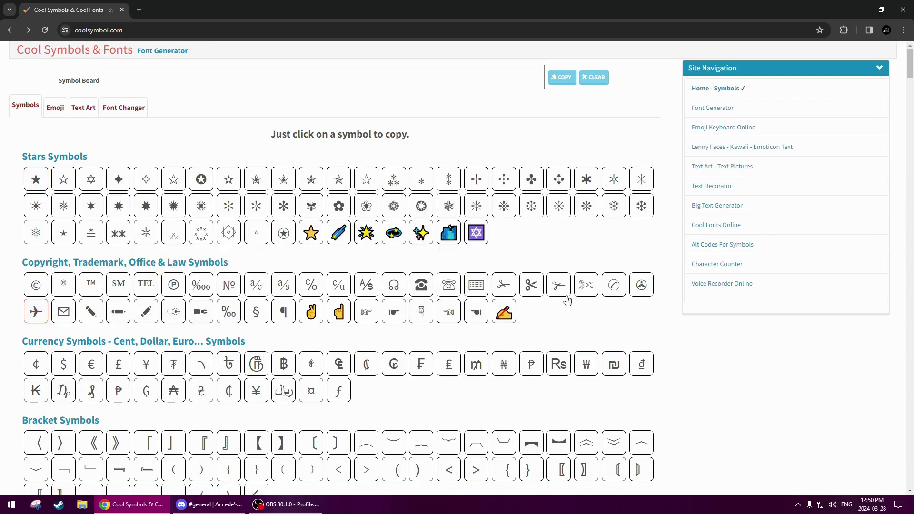
scroll(700, 386, down, 12)
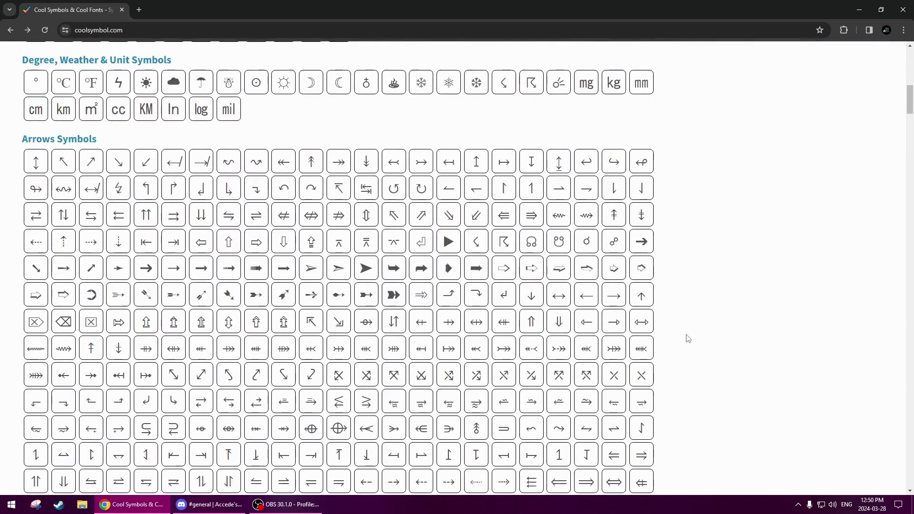
scroll(676, 281, up, 10)
scroll(659, 231, down, 4)
scroll(688, 206, down, 8)
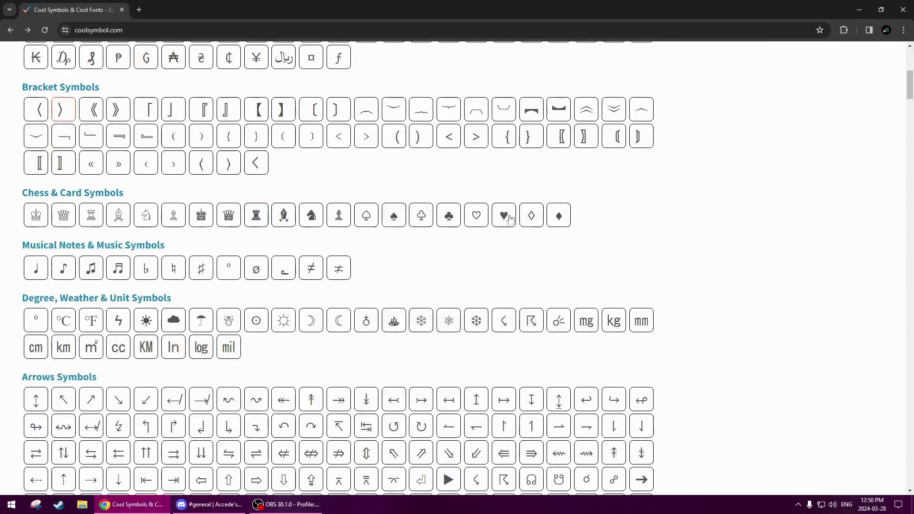
scroll(689, 241, down, 13)
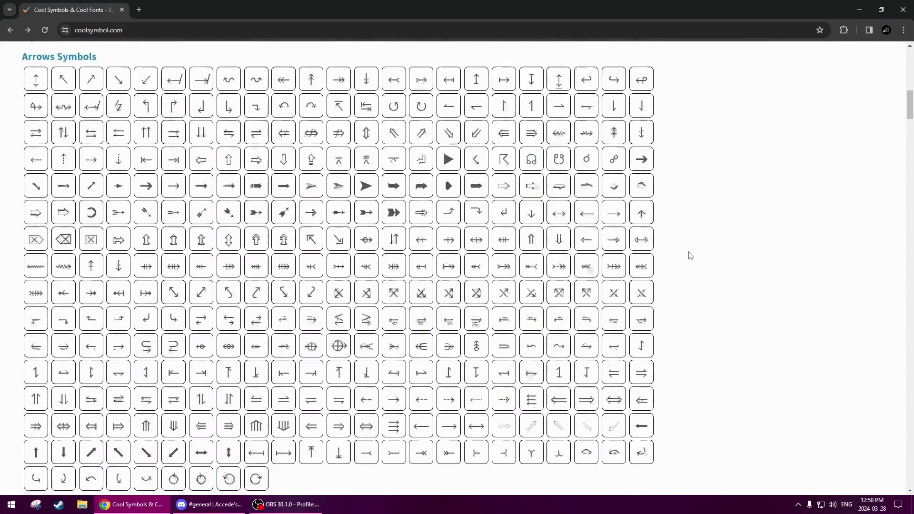
scroll(690, 252, up, 19)
scroll(691, 252, up, 7)
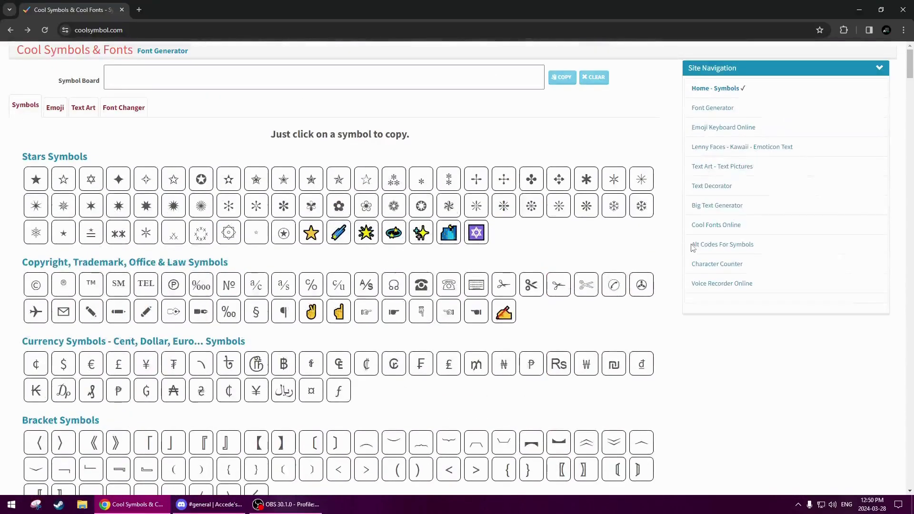
scroll(676, 205, down, 5)
mouse_move(239, 241)
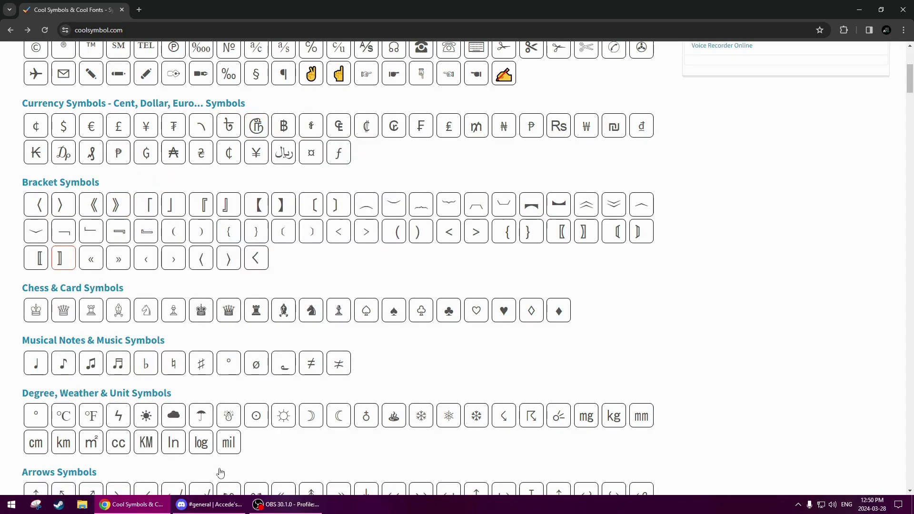
click(210, 504)
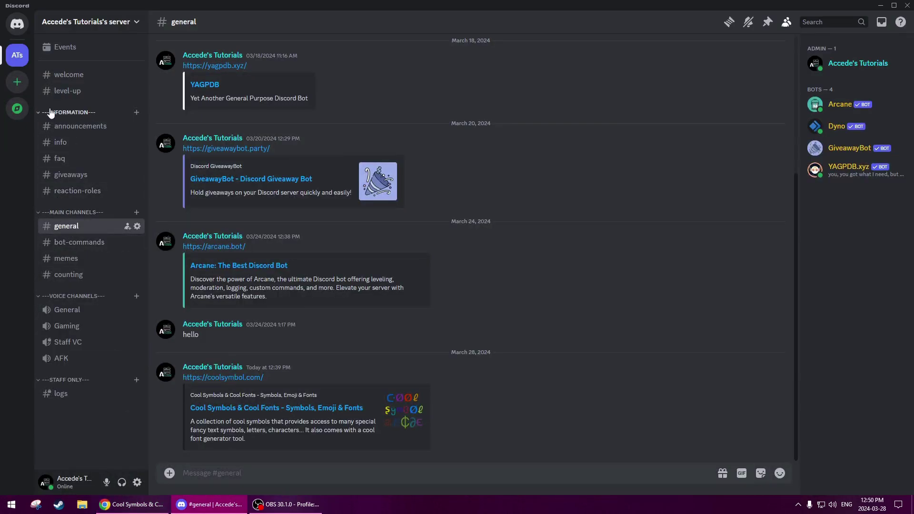
Return to coolsymbol.com and locate the corner brackets in the Bracket Symbols section
click(131, 504)
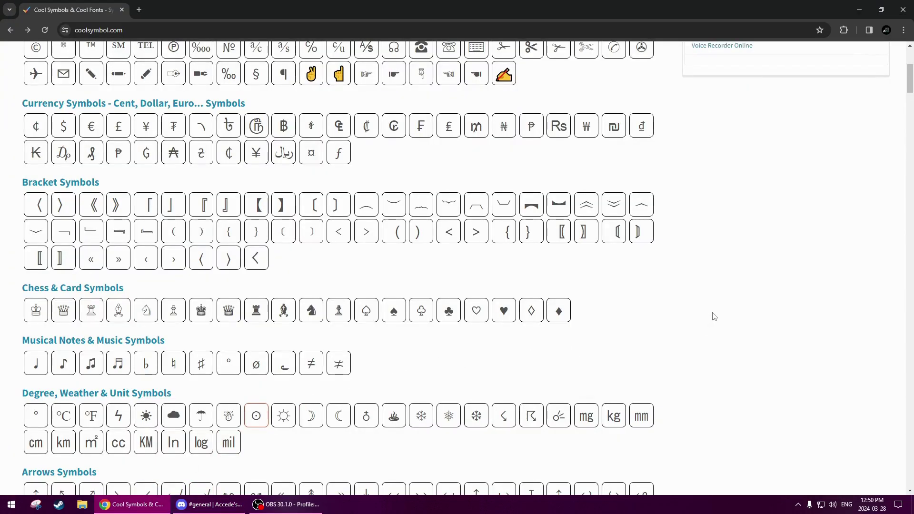
mouse_move(150, 213)
scroll(727, 285, down, 4)
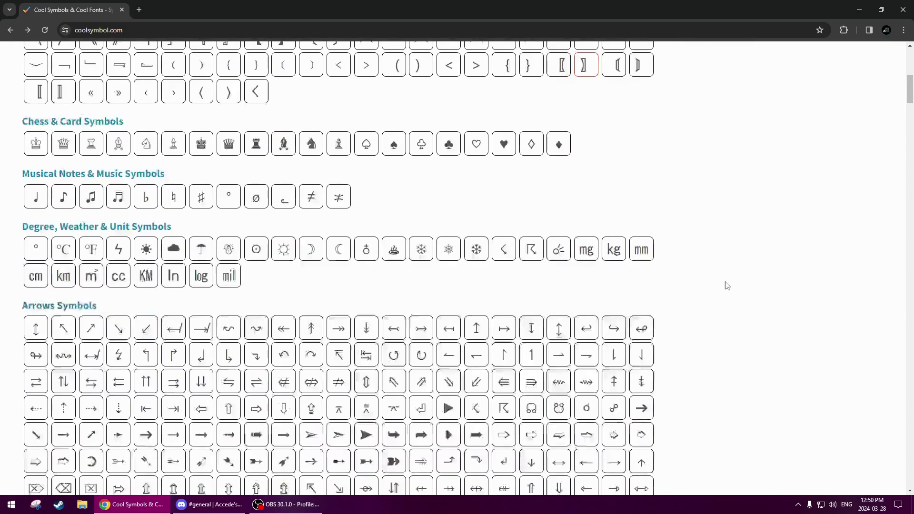
scroll(727, 286, down, 2)
scroll(731, 270, up, 8)
scroll(731, 270, down, 4)
scroll(732, 272, up, 2)
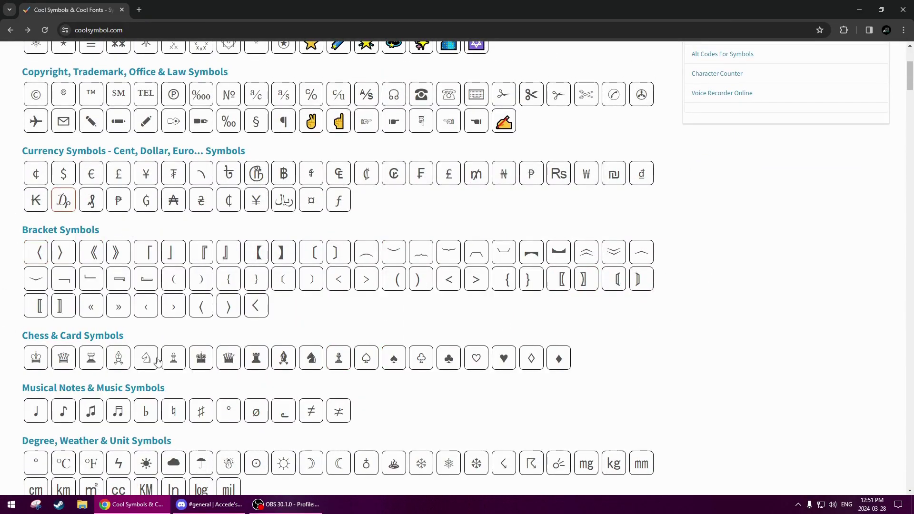
mouse_move(97, 304)
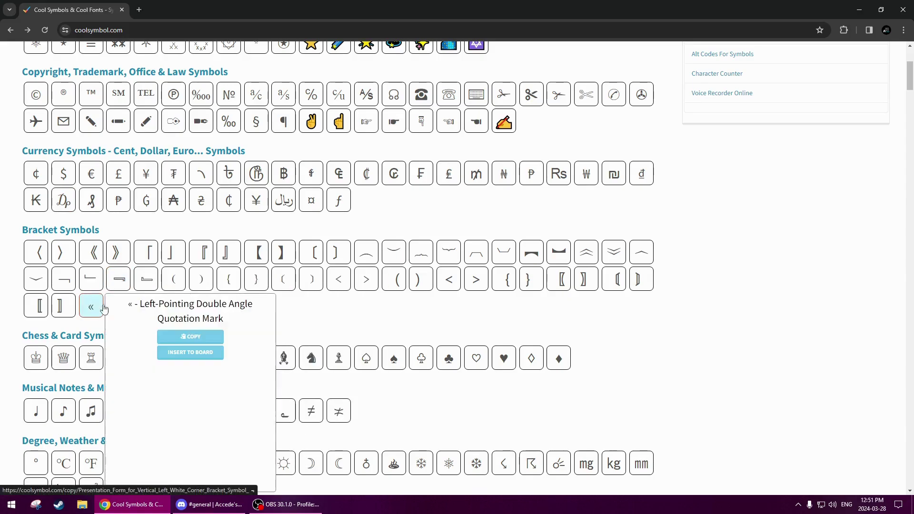
mouse_move(145, 284)
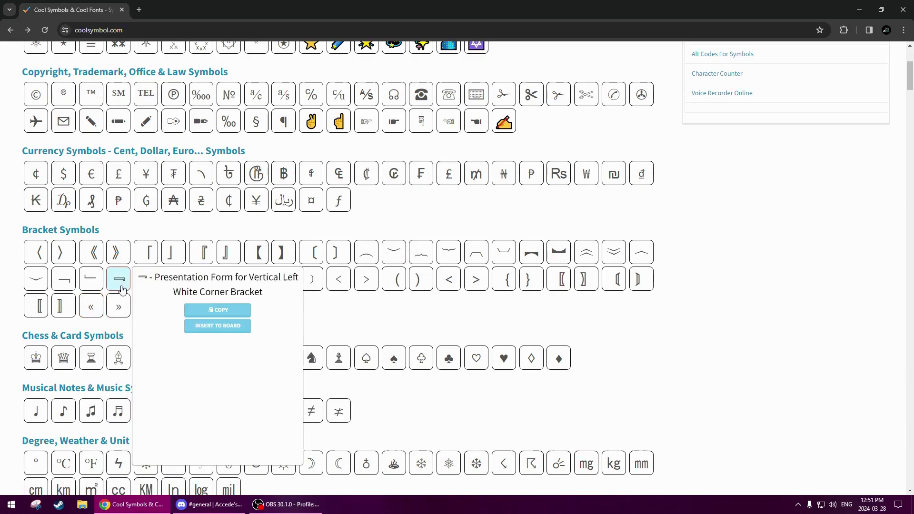
Copy the vertical right white corner bracket symbol and go back to Discord
click(128, 284)
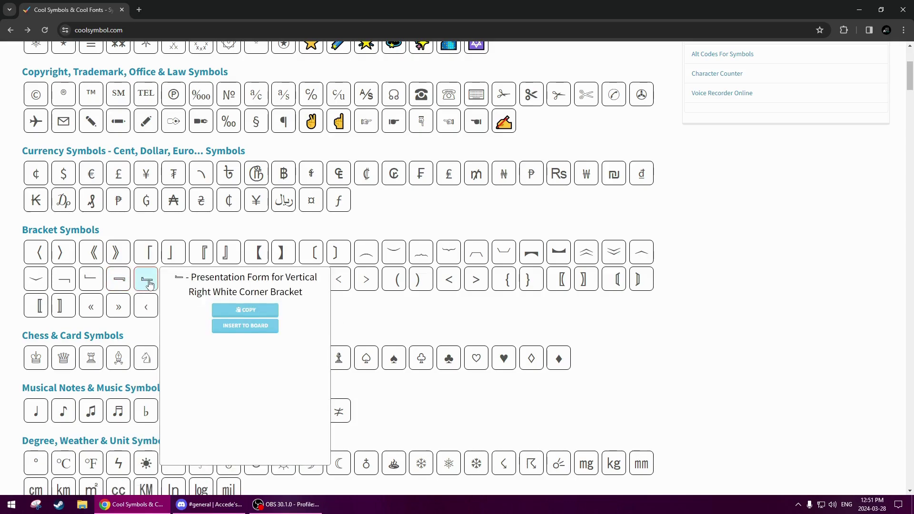
click(149, 284)
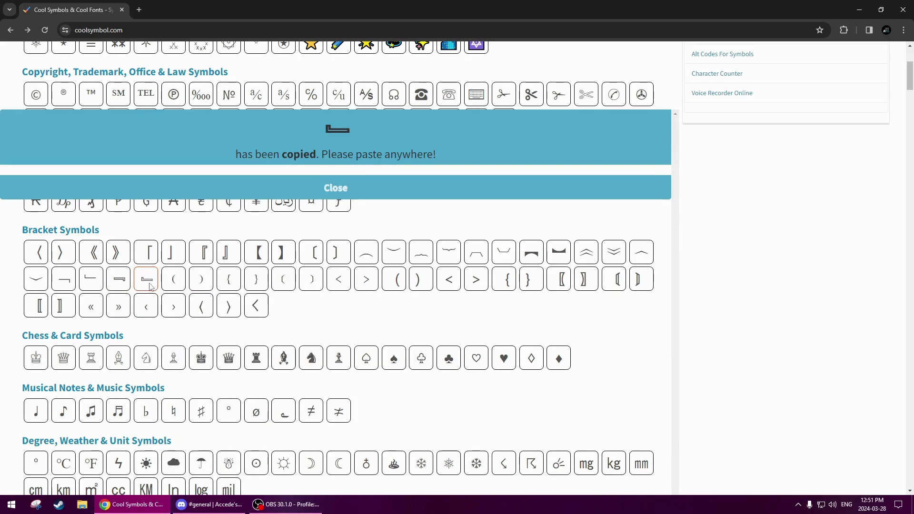
click(329, 191)
mouse_move(150, 282)
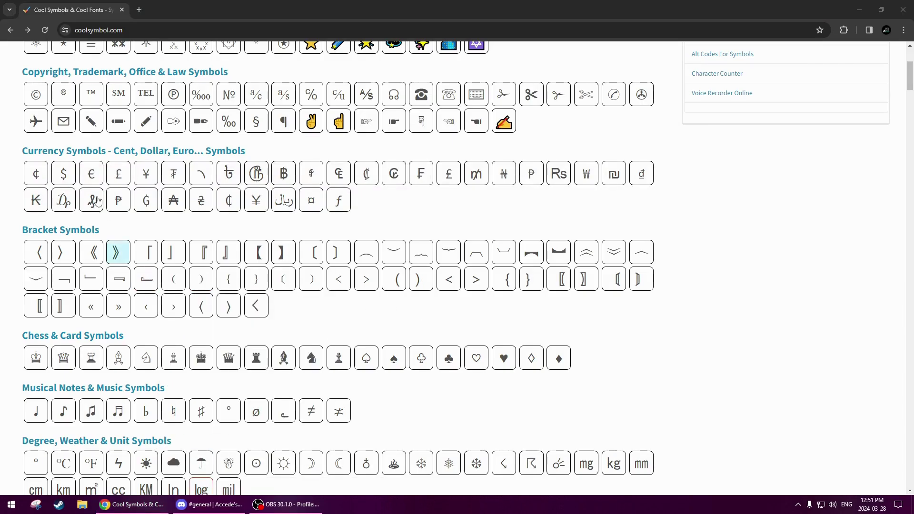
click(210, 505)
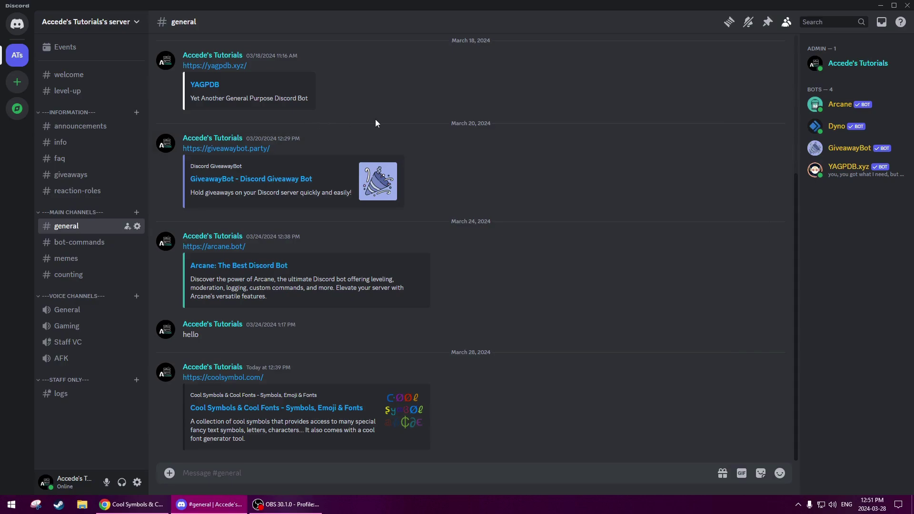
Open Edit Category for INFORMATION and delete the leading and trailing dashes
right_click(87, 114)
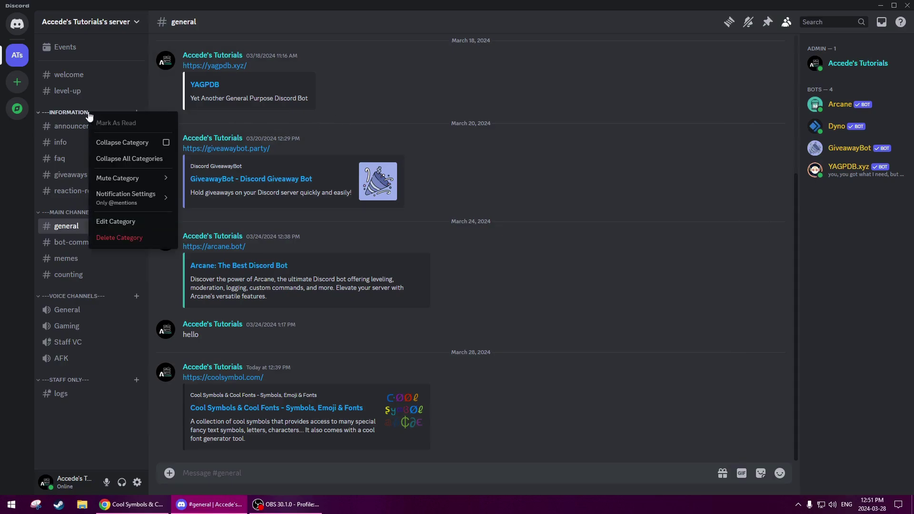
click(120, 222)
drag(402, 82, 386, 84)
key(BackSpace)
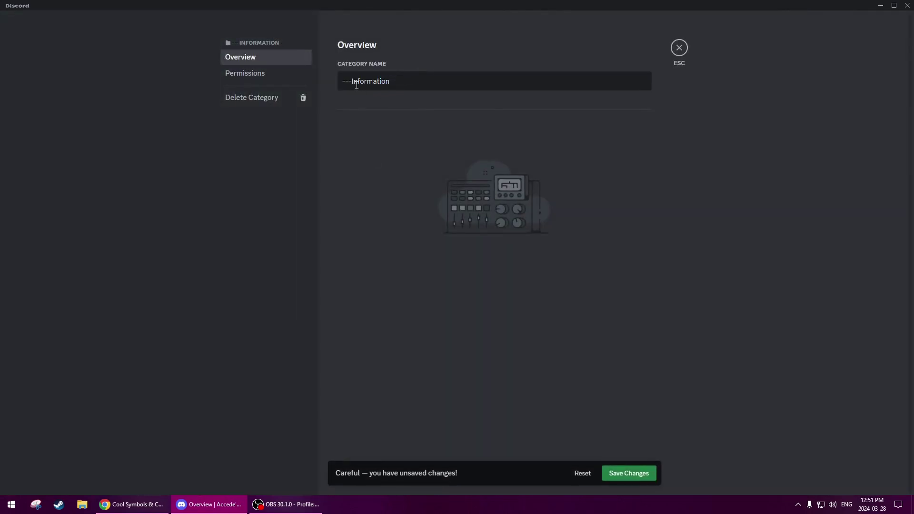
key(BackSpace)
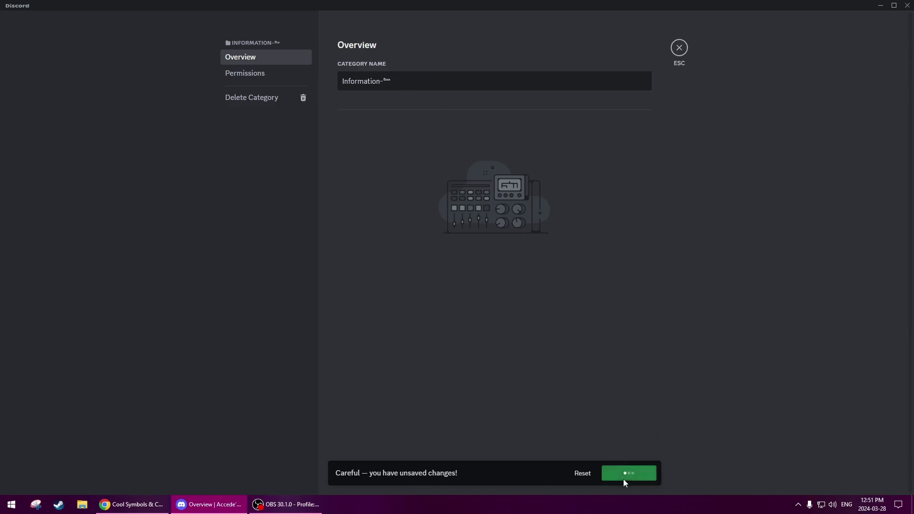
Copy the vertical left white corner bracket from coolsymbol.com and return to Discord
click(131, 504)
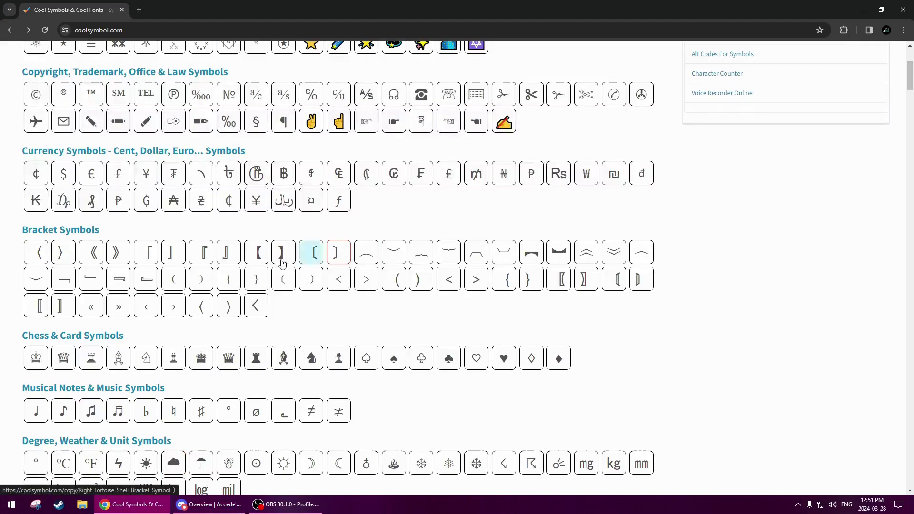
click(118, 285)
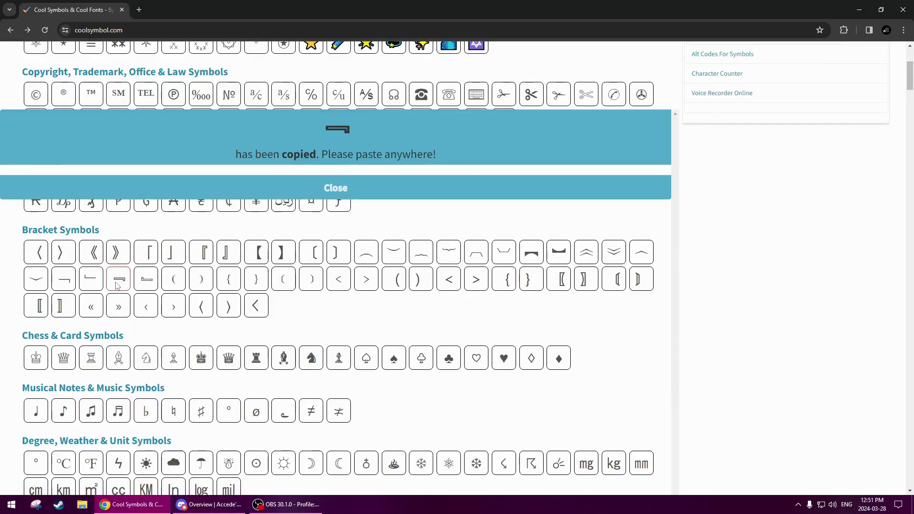
click(329, 180)
click(209, 505)
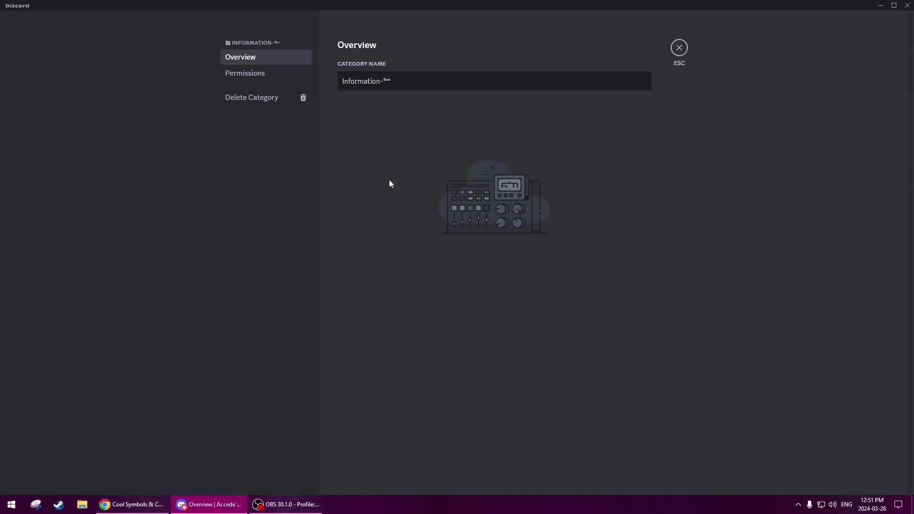
Paste the bracket plus '-' before the Information name and save the change
click(339, 83)
key(ctrl+v)
text(-)
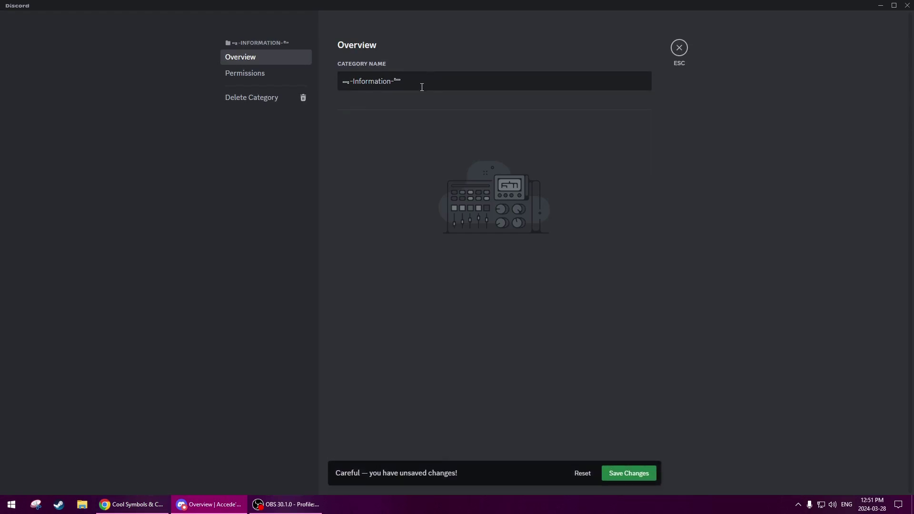
click(653, 476)
click(132, 504)
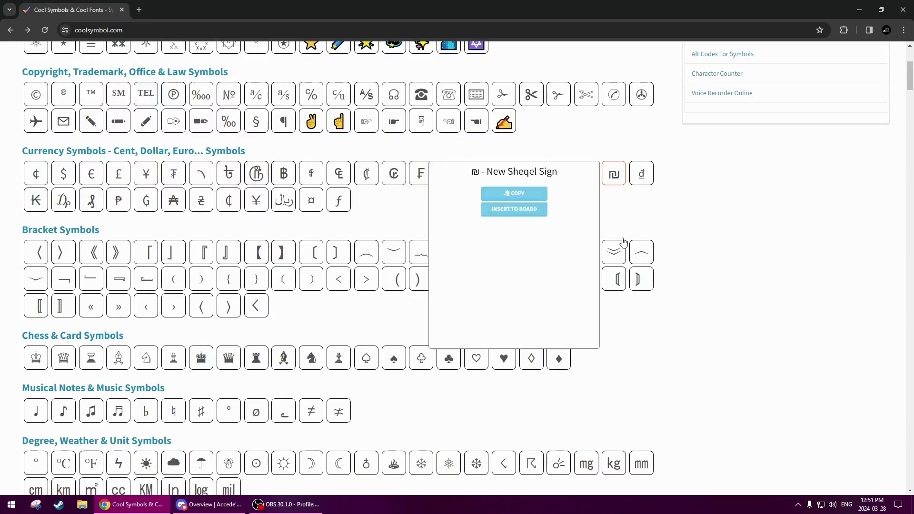
Copy the vertical right double angle bracket ︾ from coolsymbol.com and return to Discord
mouse_move(615, 258)
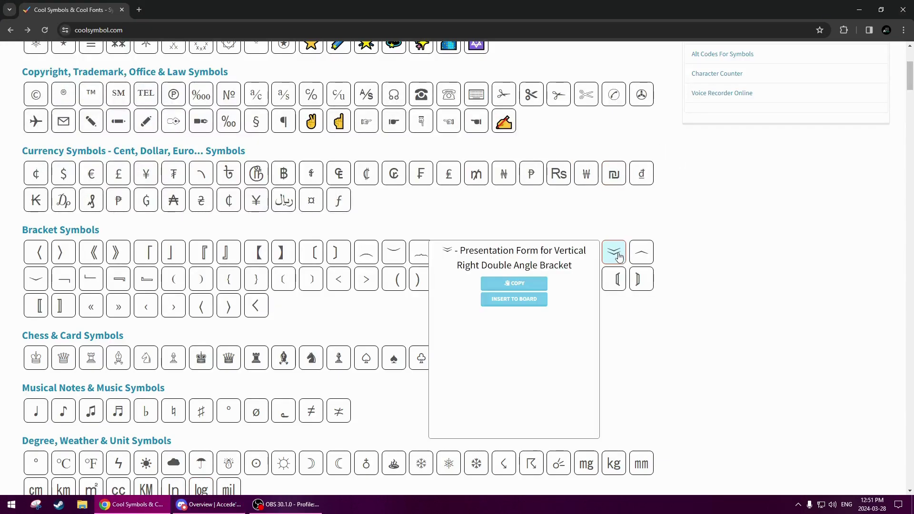
click(618, 256)
click(336, 189)
mouse_move(616, 261)
click(210, 504)
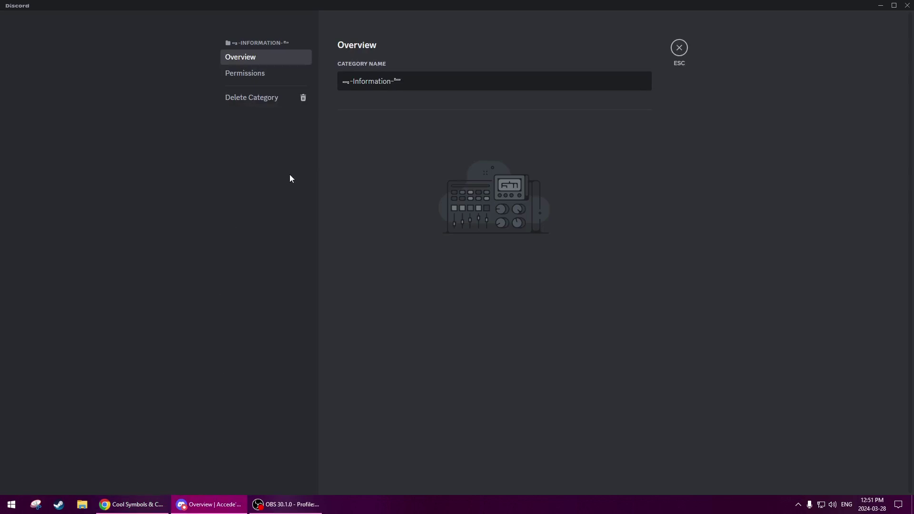
Paste ︾ at both ends of the Information name, save, and close the settings
click(411, 84)
key(ctrl+v)
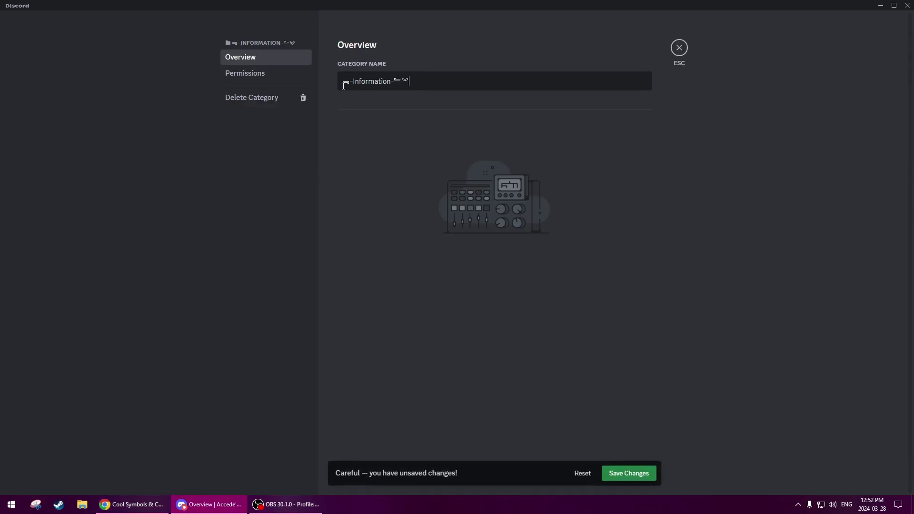
key(ctrl+v)
click(628, 474)
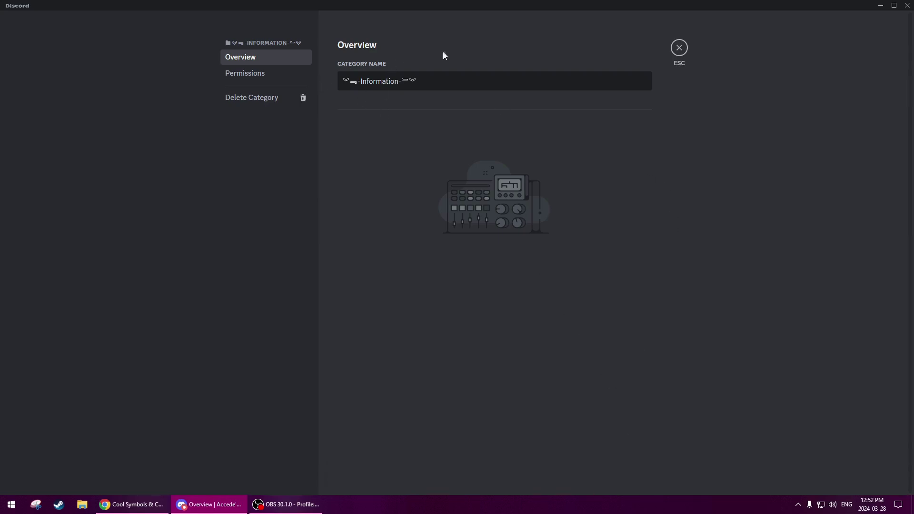
click(680, 47)
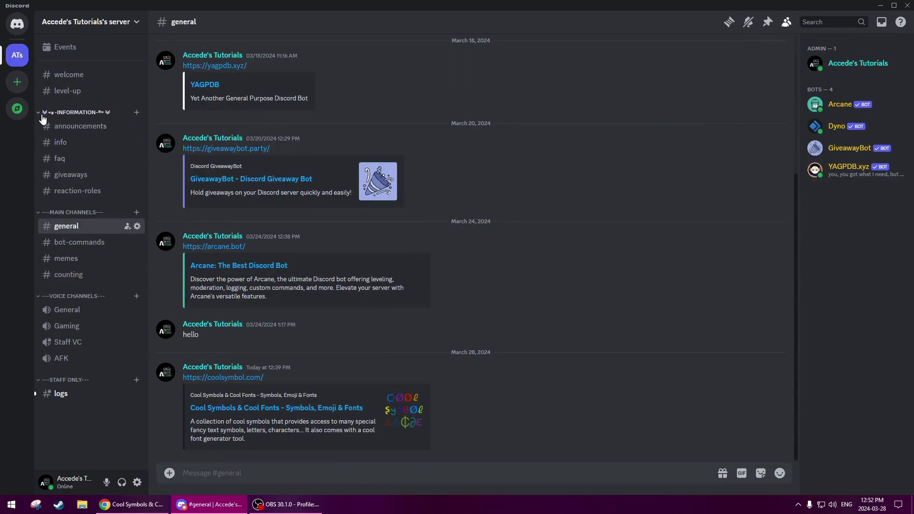
Collapse and expand the Information category twice to check its new name
click(83, 114)
click(81, 113)
click(77, 113)
click(103, 114)
Open Edit Category for MAIN CHANNELS and trim the leading and trailing dashes
right_click(79, 213)
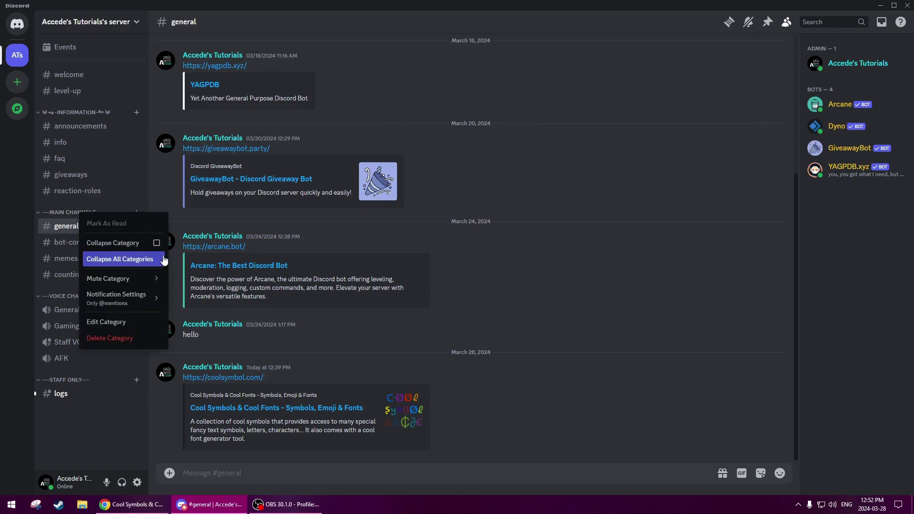
click(124, 322)
drag(445, 81, 413, 81)
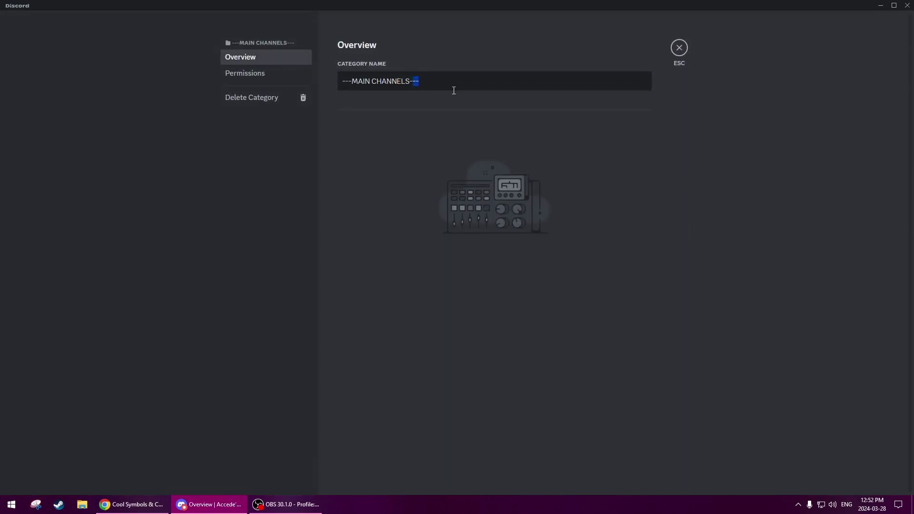
key(BackSpace)
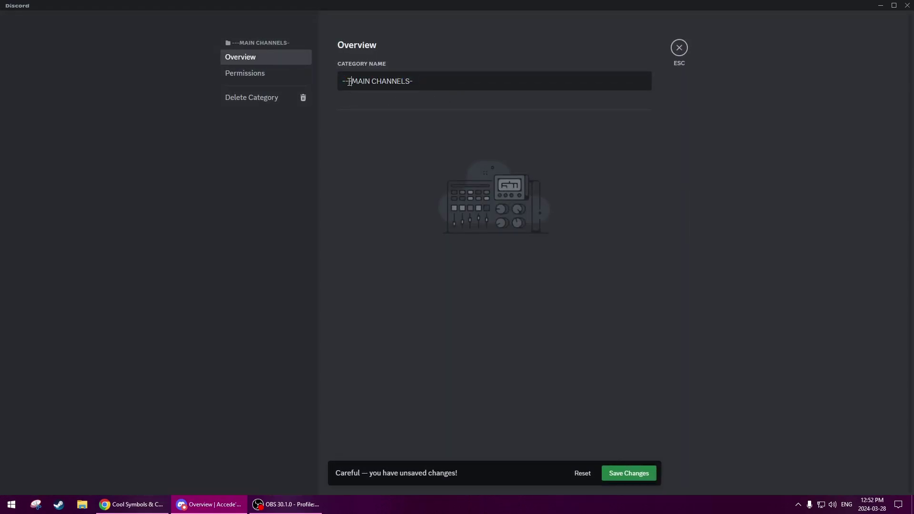
key(BackSpace)
Copy a corner bracket symbol from coolsymbol.com and paste it into the MAIN CHANNELS name
click(131, 505)
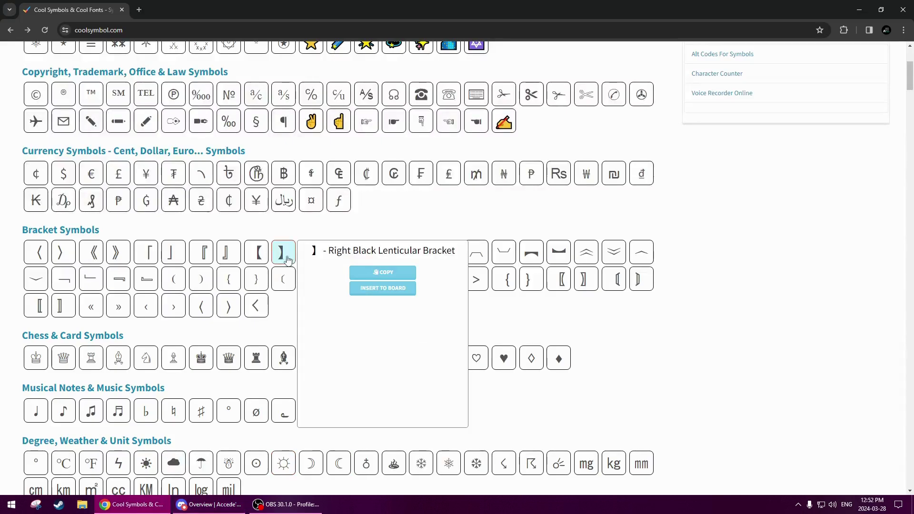
click(146, 279)
click(210, 504)
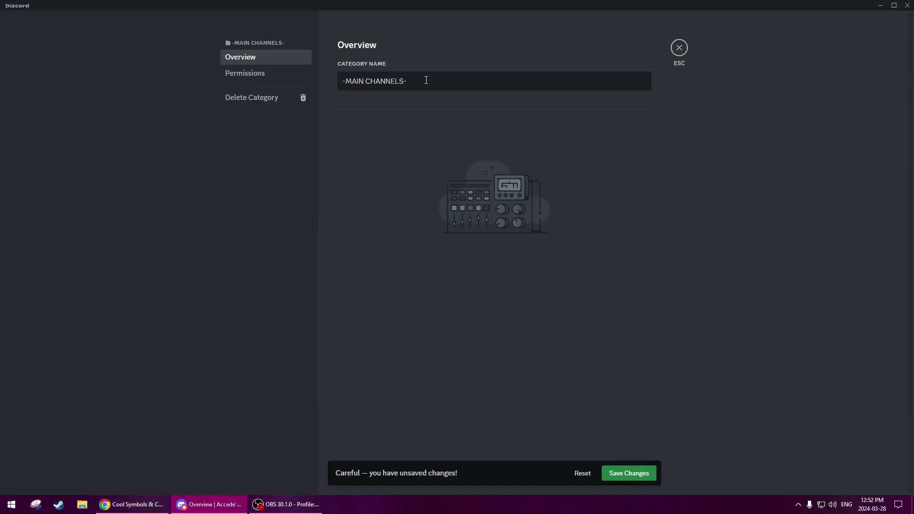
click(130, 504)
click(334, 188)
click(143, 279)
click(210, 504)
key(ctrl+v)
key(ctrl+v)
Add the ︾ double angle bracket at the name's start, then save and close
click(131, 504)
click(336, 188)
click(613, 253)
click(209, 504)
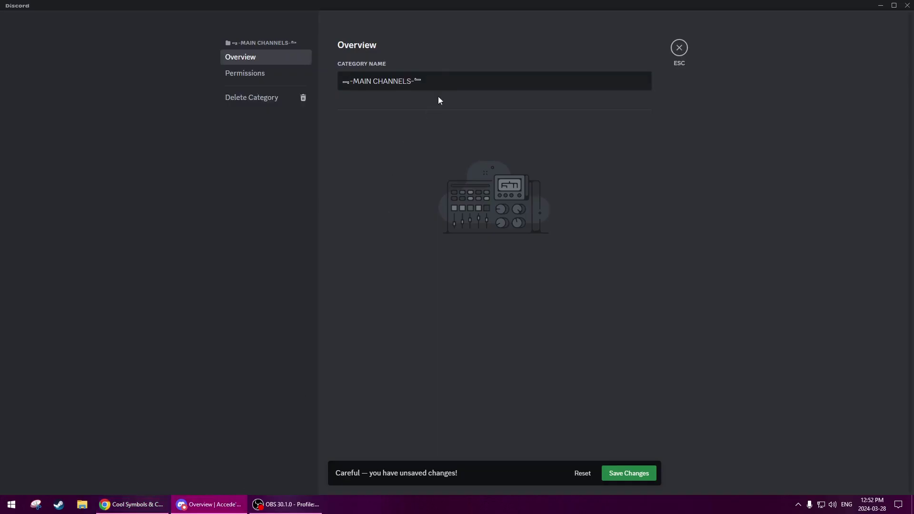
key(Home)
key(ctrl+v)
click(622, 472)
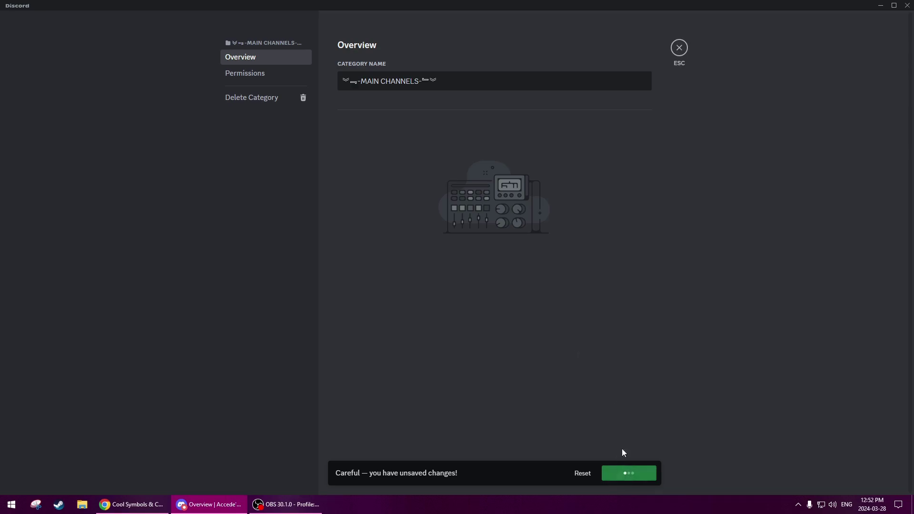
click(680, 50)
right_click(74, 297)
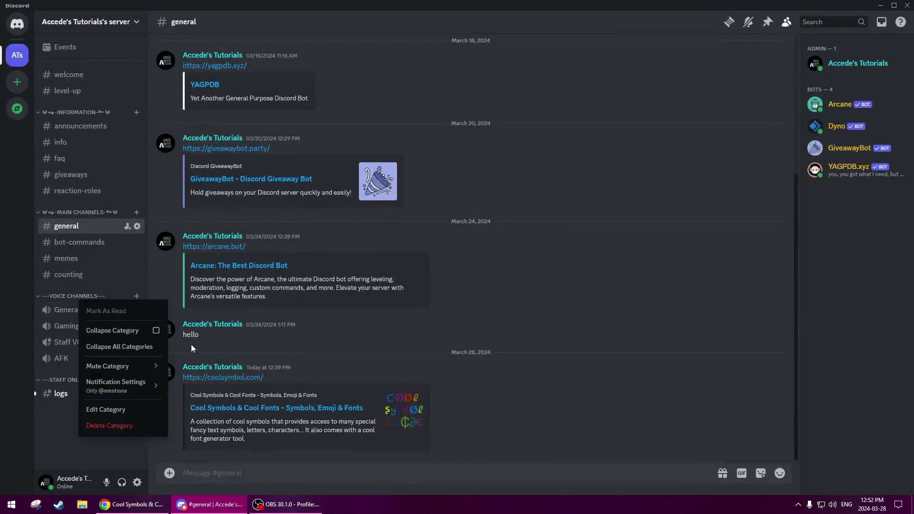
Open the VOICE CHANNELS category settings and delete the extra dashes from its name
click(102, 408)
key(BackSpace)
key(BackSpace)
click(348, 81)
key(BackSpace)
key(BackSpace)
key(End)
Copy a corner bracket symbol from coolsymbol.com and paste it into the Voice Channels name
click(132, 504)
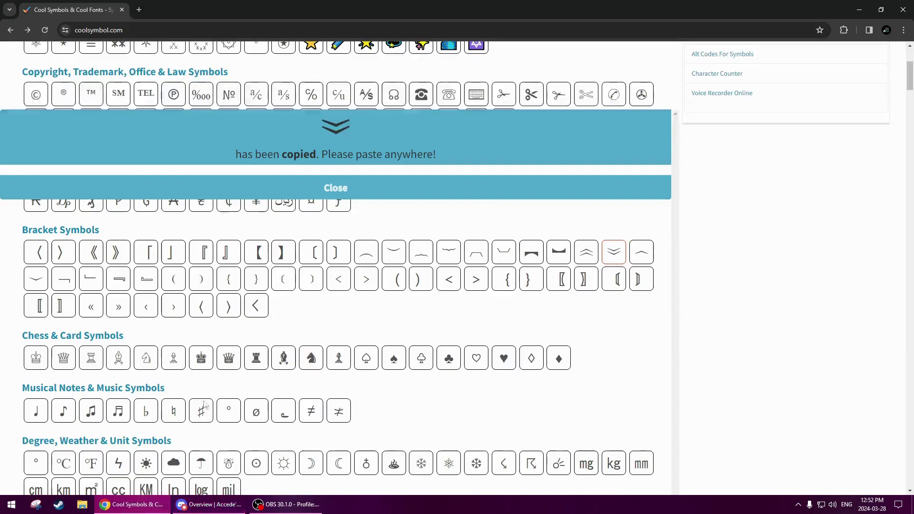
click(322, 196)
click(146, 281)
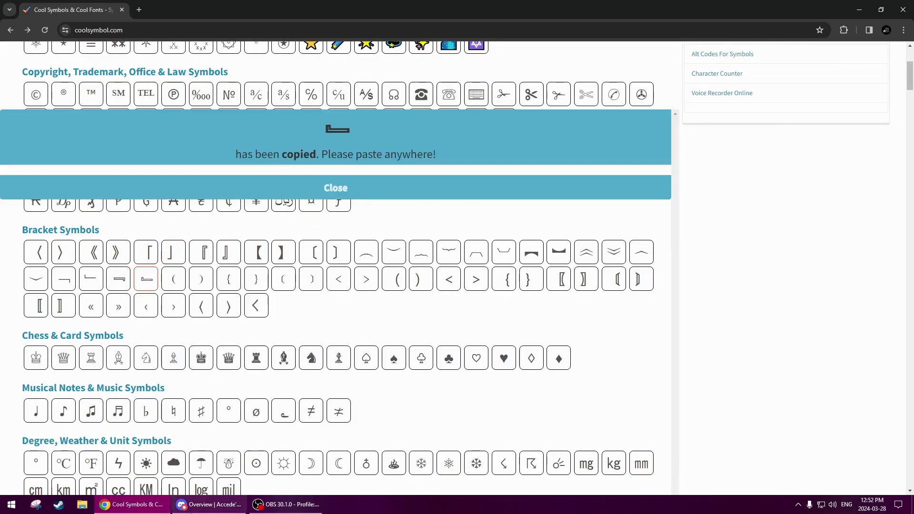
click(210, 504)
click(157, 500)
click(327, 187)
click(119, 279)
key(alt+Tab)
key(ctrl+v)
Paste the ︾ double angle bracket at the name's start, then save and close
click(131, 504)
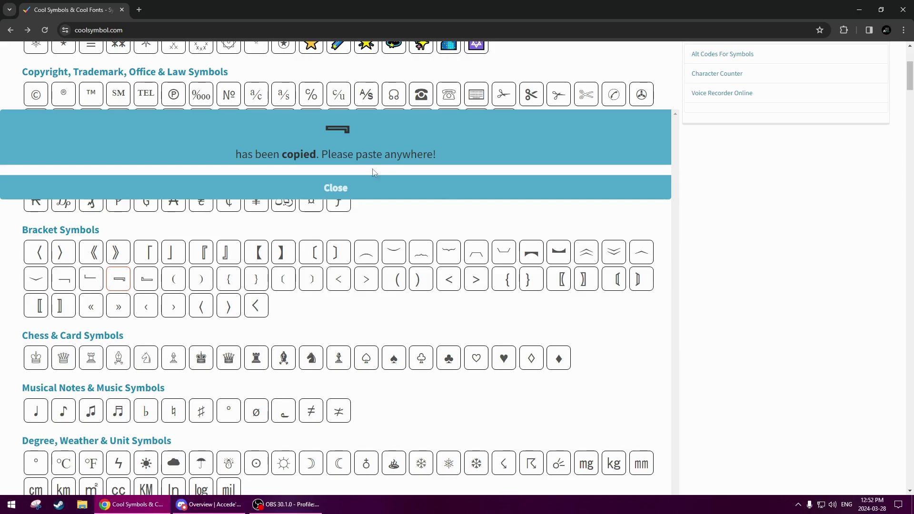
click(393, 187)
click(613, 252)
key(alt+Tab)
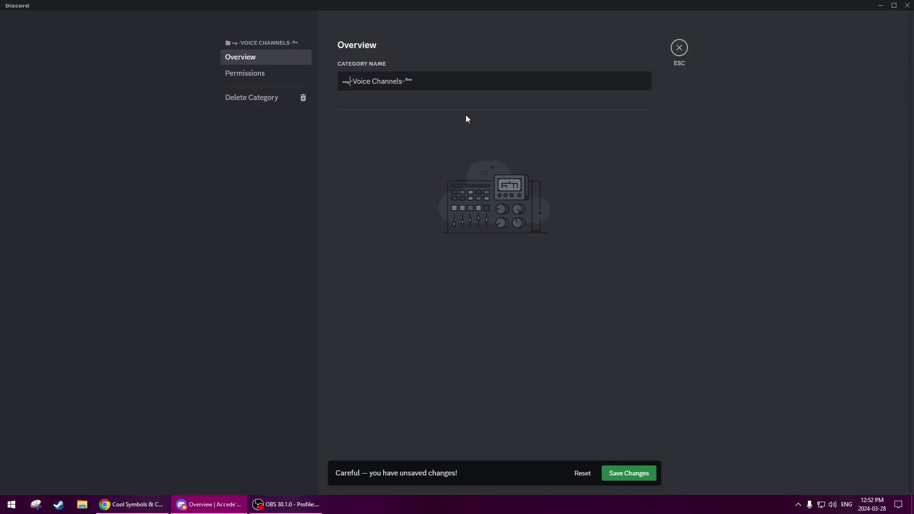
click(343, 78)
key(ctrl+v)
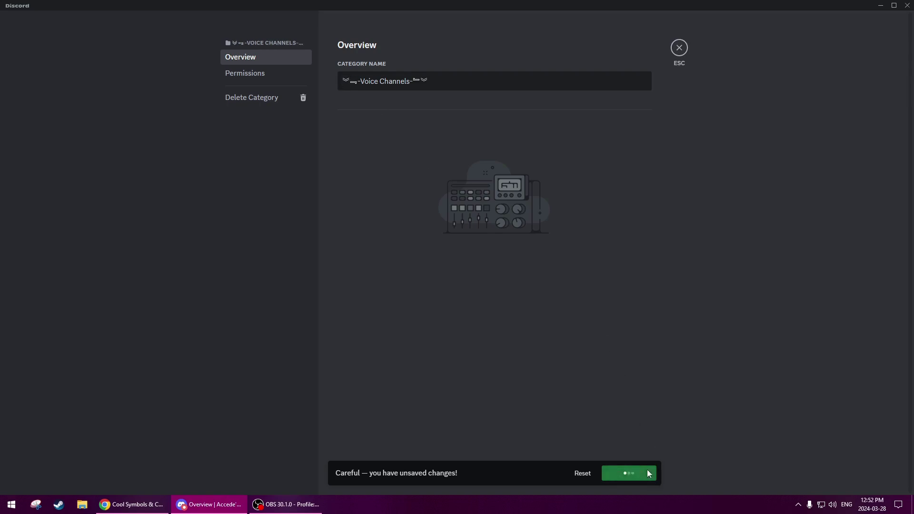
click(647, 474)
click(679, 48)
Open Edit Category for STAFF ONLY and delete the extra dashes from both ends
right_click(67, 379)
click(115, 460)
key(BackSpace)
key(BackSpace)
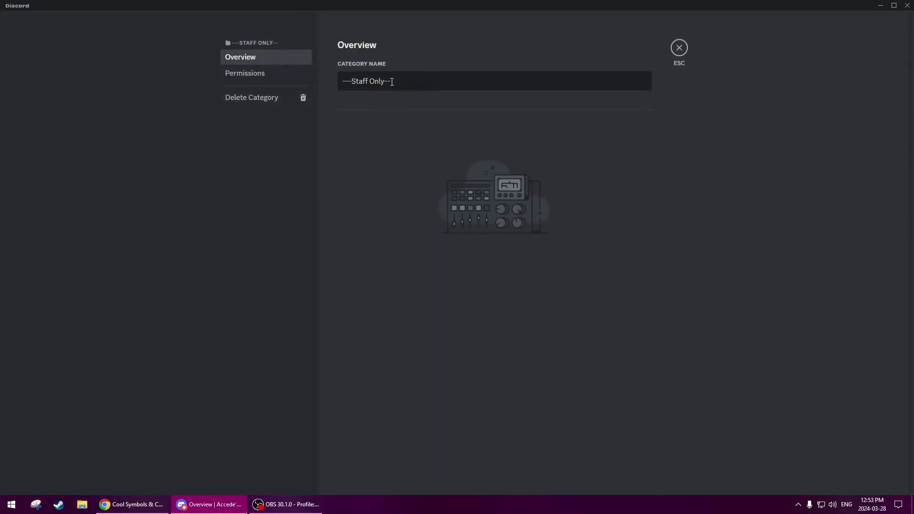
key(Home)
key(Delete)
key(Delete)
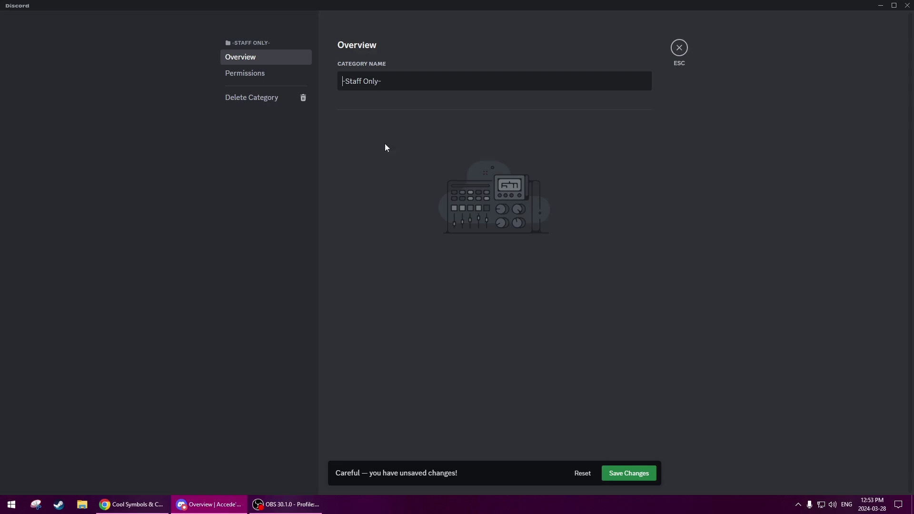
Copy a corner bracket from coolsymbol.com and paste it at the end of the Staff Only name
click(131, 505)
click(354, 195)
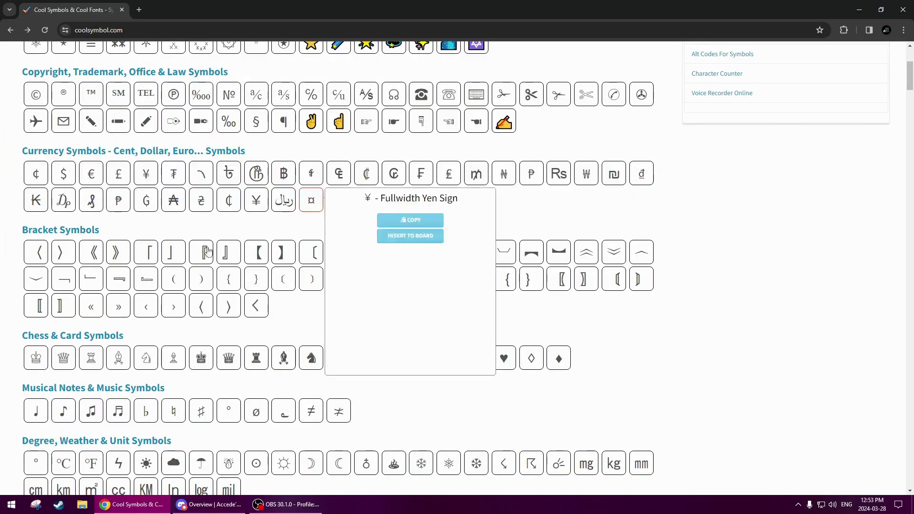
key(alt+Tab)
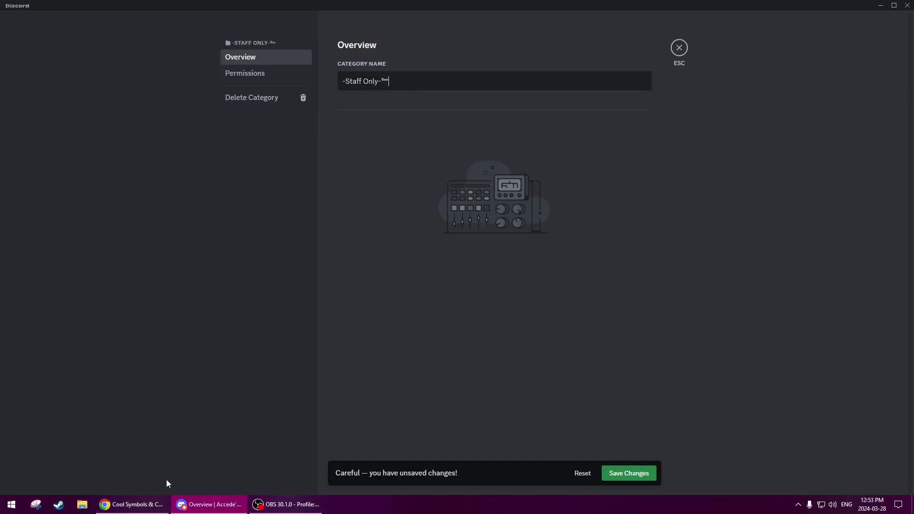
key(alt+Tab)
click(143, 278)
click(336, 187)
click(146, 279)
key(alt+Tab)
key(ctrl+v)
Paste the ︾ double angle bracket at the name's start, then save and close
click(342, 81)
key(ctrl+v)
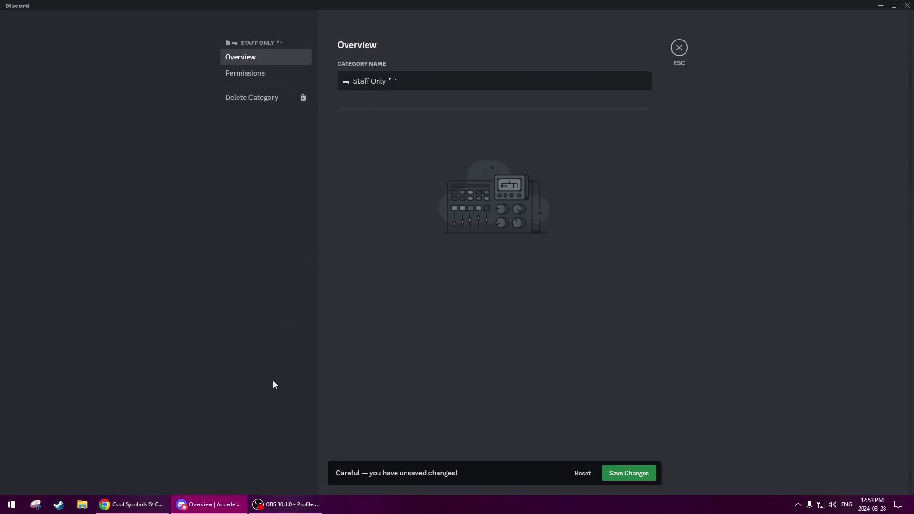
key(alt+Tab)
click(336, 188)
click(614, 252)
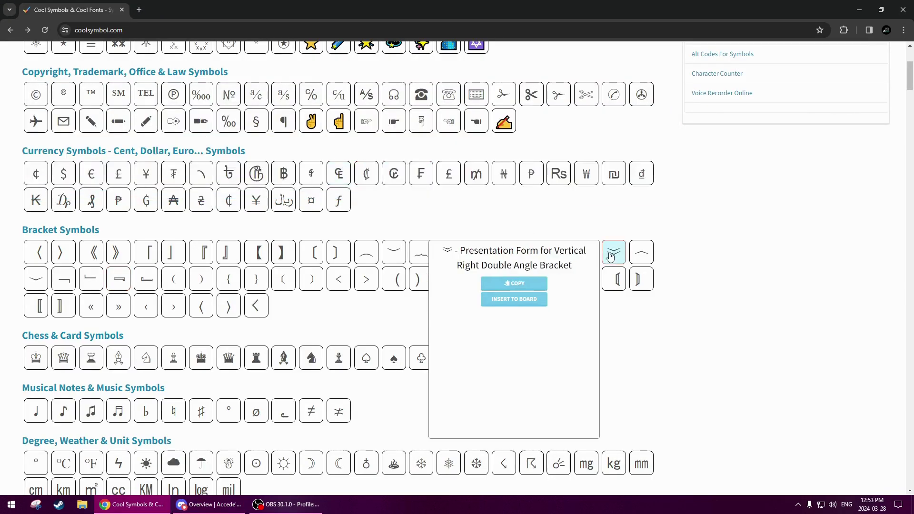
key(alt+Tab)
key(ctrl+v)
click(633, 473)
click(679, 49)
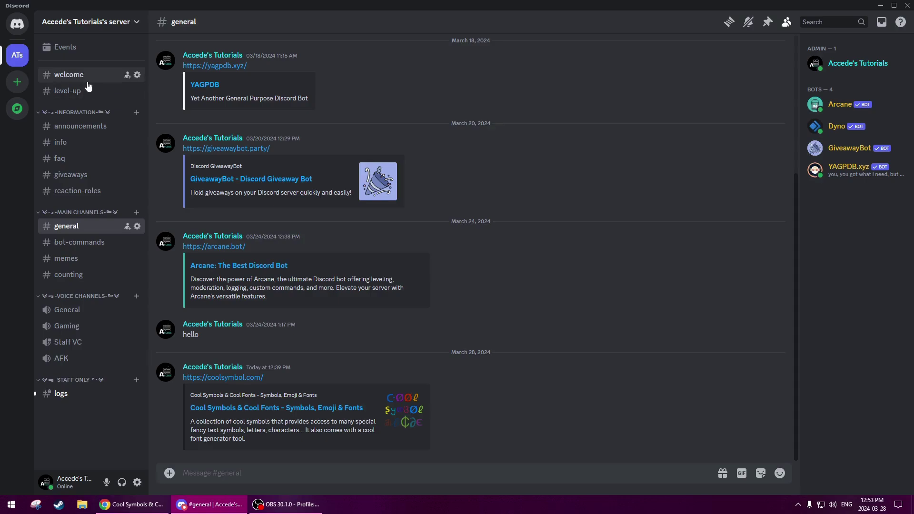
Dismiss the leftover copied notice on coolsymbol.com and return to that page
click(131, 504)
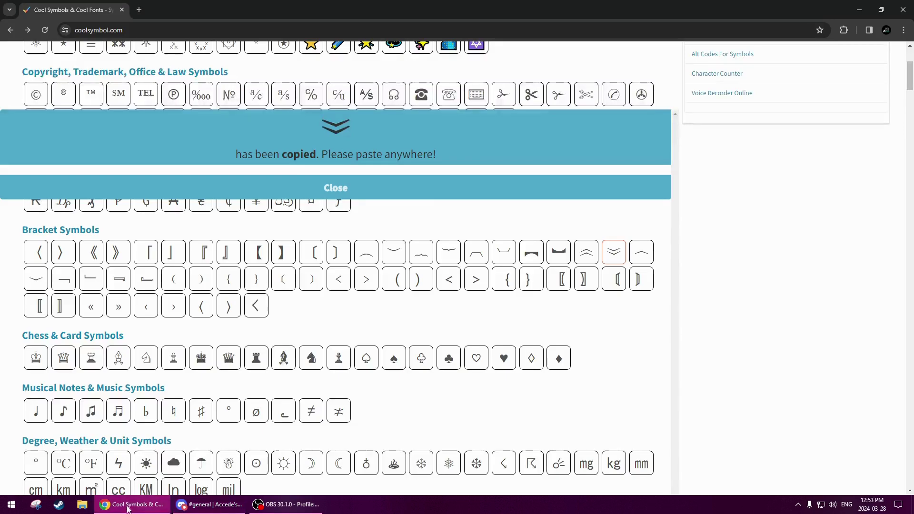
click(336, 188)
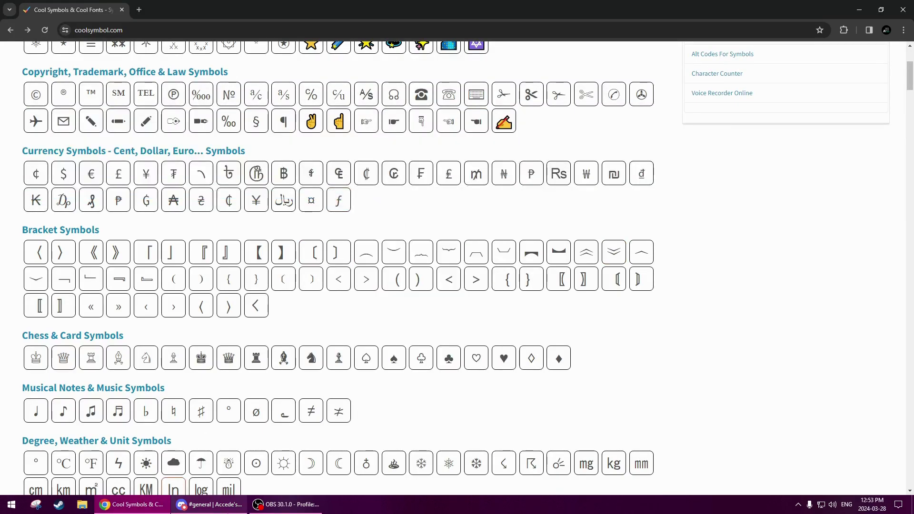
click(210, 504)
click(132, 504)
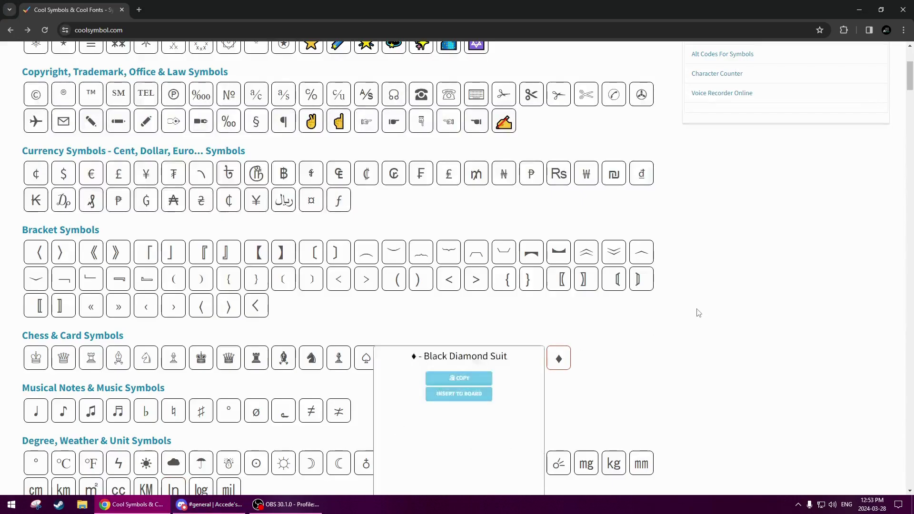
Scroll down coolsymbol.com to the Corner Symbols section
scroll(711, 316, down, 15)
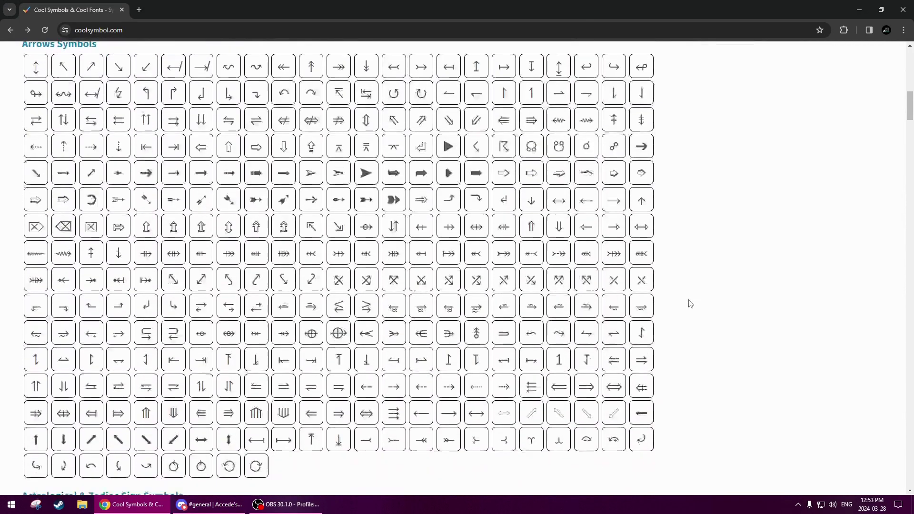
scroll(689, 301, down, 3)
scroll(689, 301, up, 20)
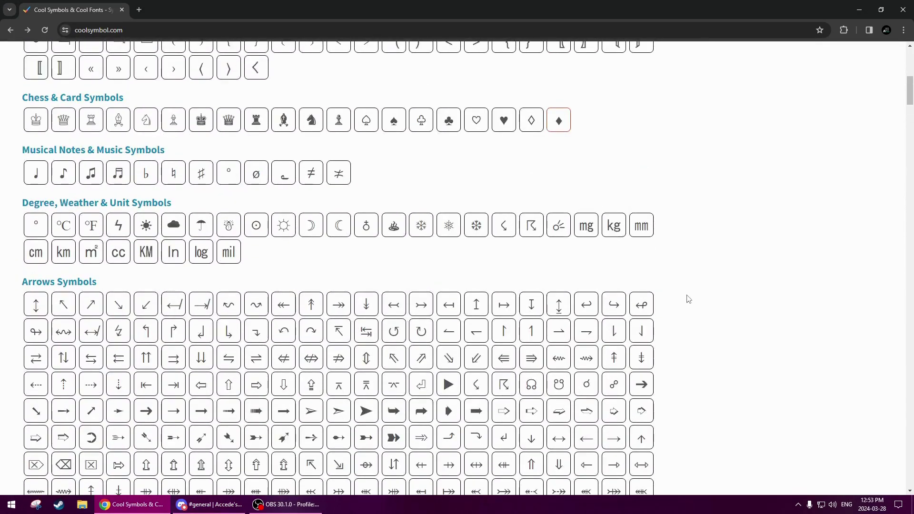
scroll(688, 299, down, 12)
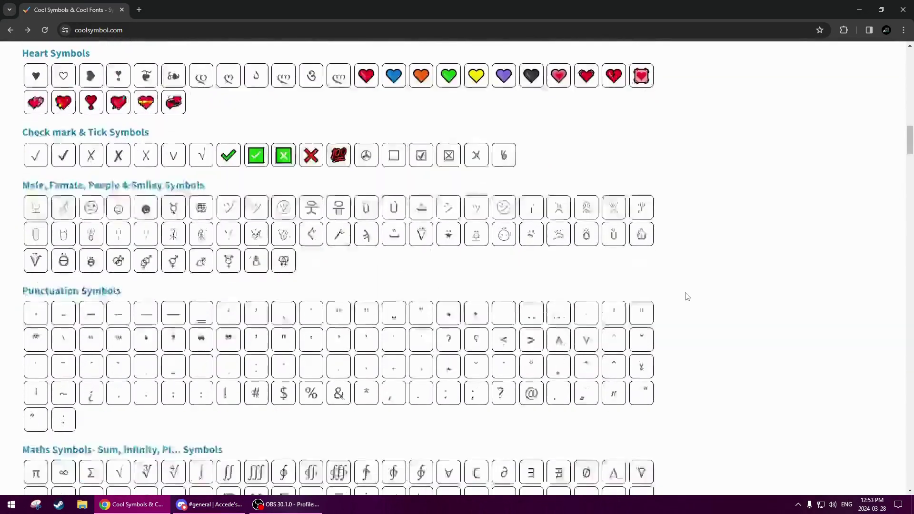
scroll(687, 296, down, 13)
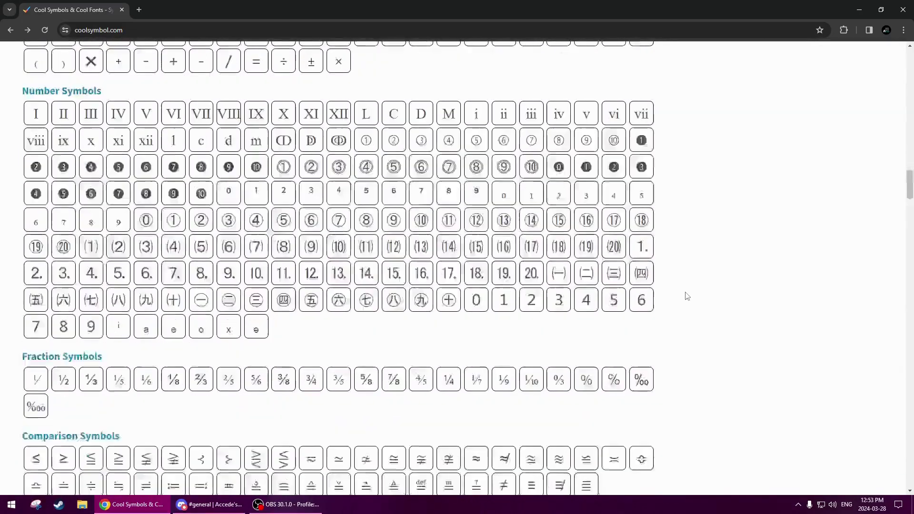
scroll(687, 296, down, 14)
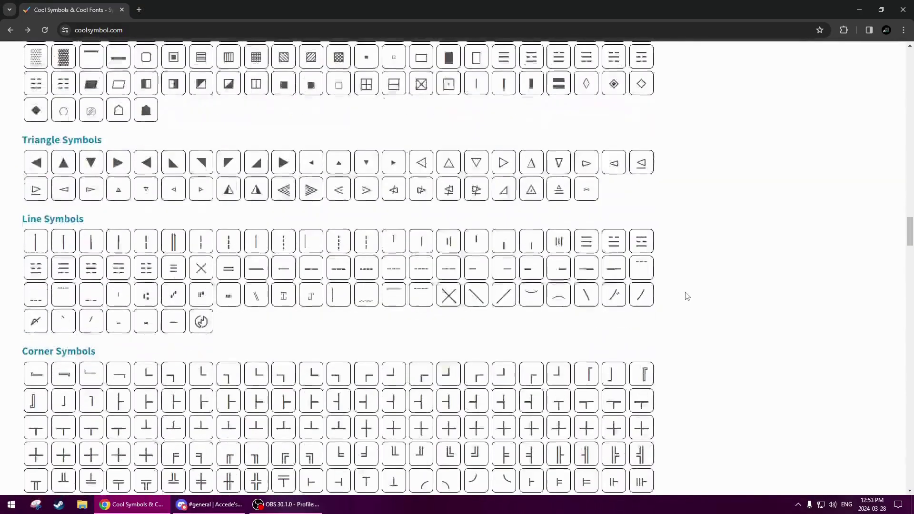
scroll(686, 296, down, 3)
scroll(686, 295, up, 3)
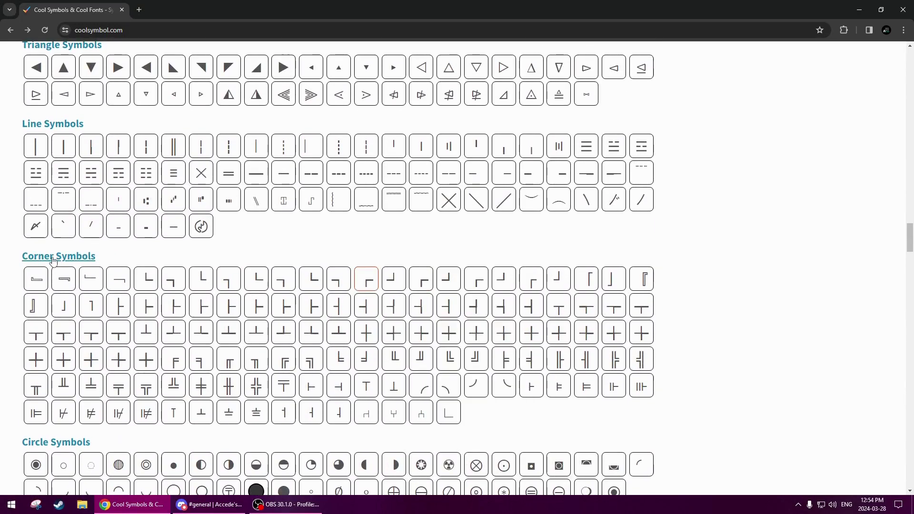
scroll(581, 244, down, 1)
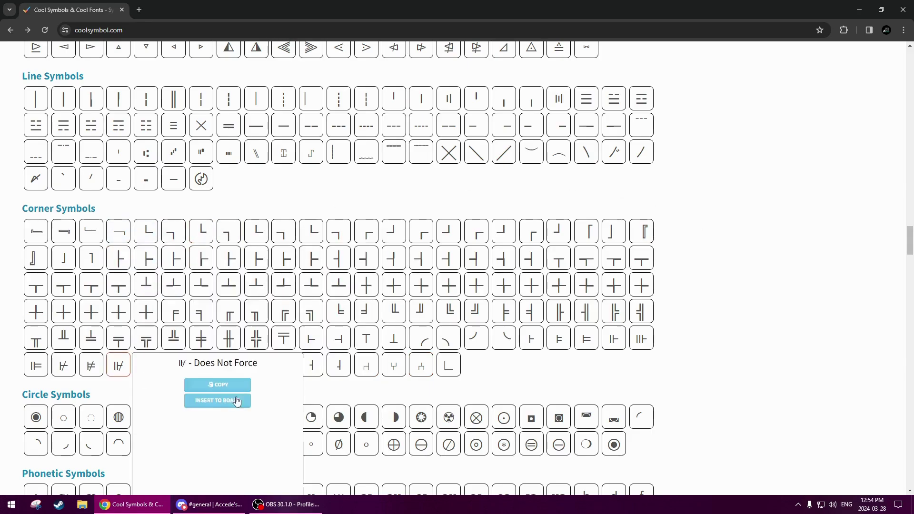
Copy the Box Drawings Down Double and Right Single corner symbol and dismiss the copied notice
mouse_move(236, 317)
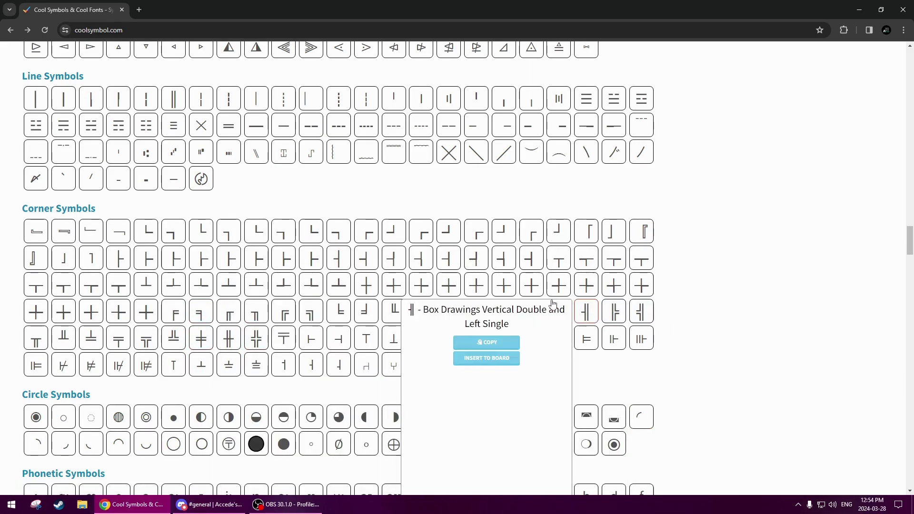
mouse_move(560, 314)
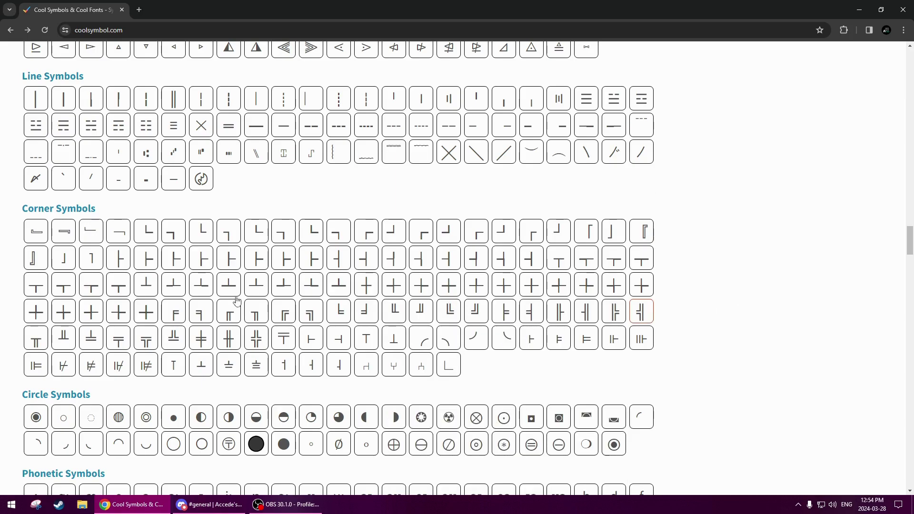
mouse_move(386, 314)
click(231, 317)
click(332, 189)
In Discord, open and close the #general channel's options, then return to coolsymbol.com
click(209, 504)
right_click(61, 226)
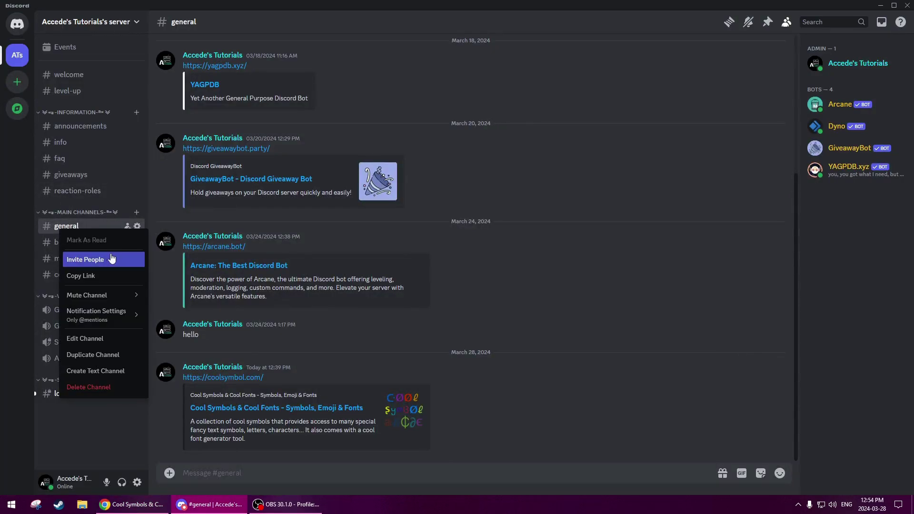
click(459, 228)
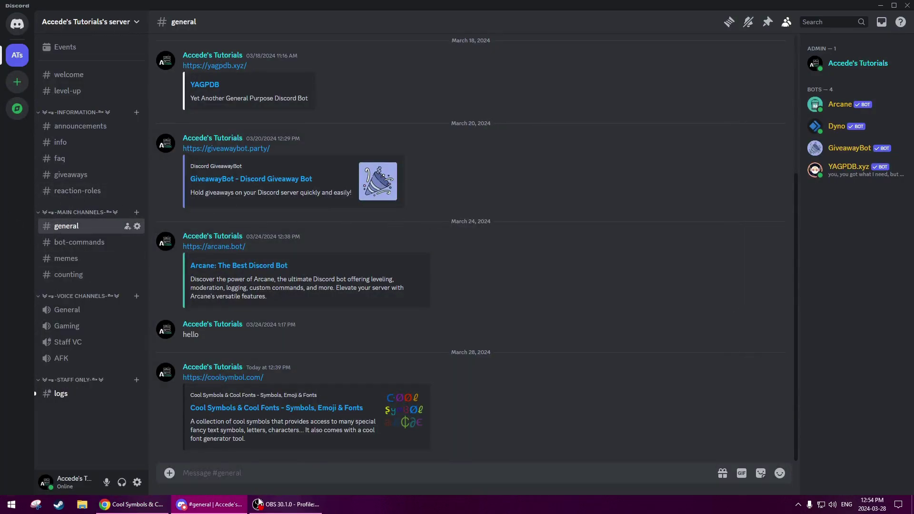
click(131, 504)
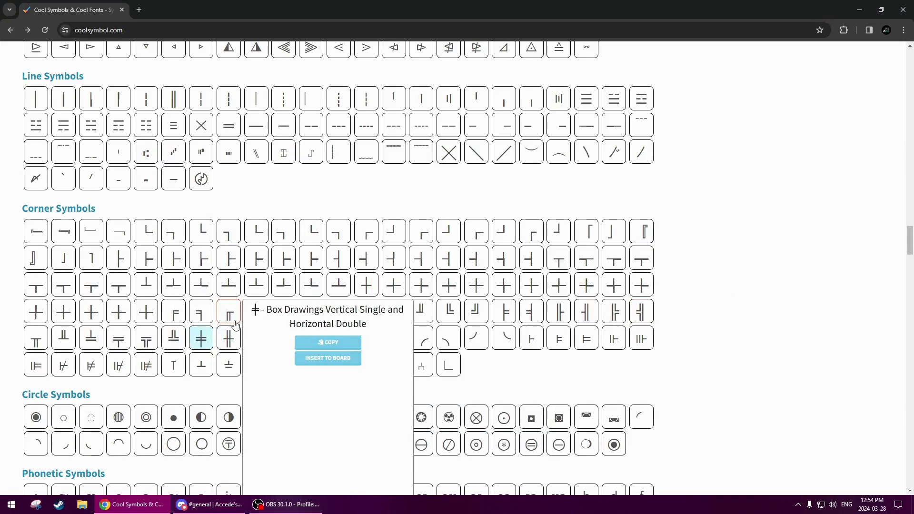
mouse_move(229, 322)
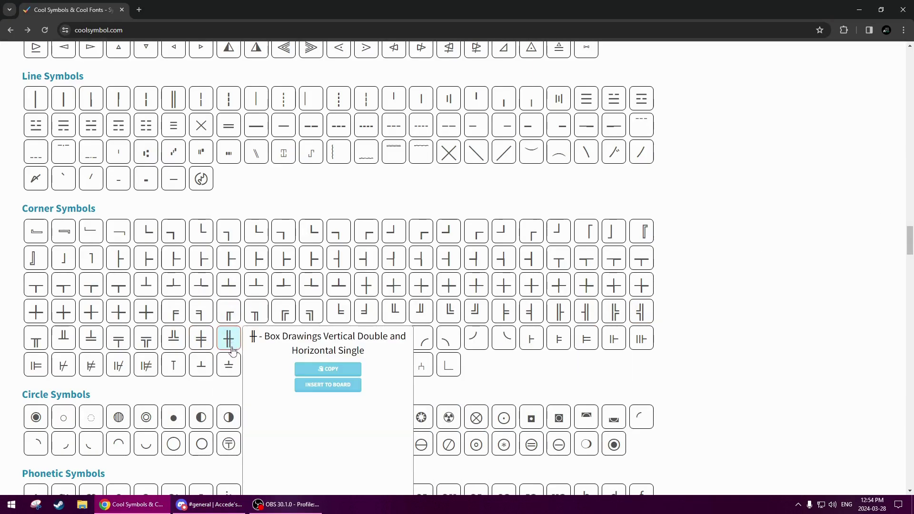